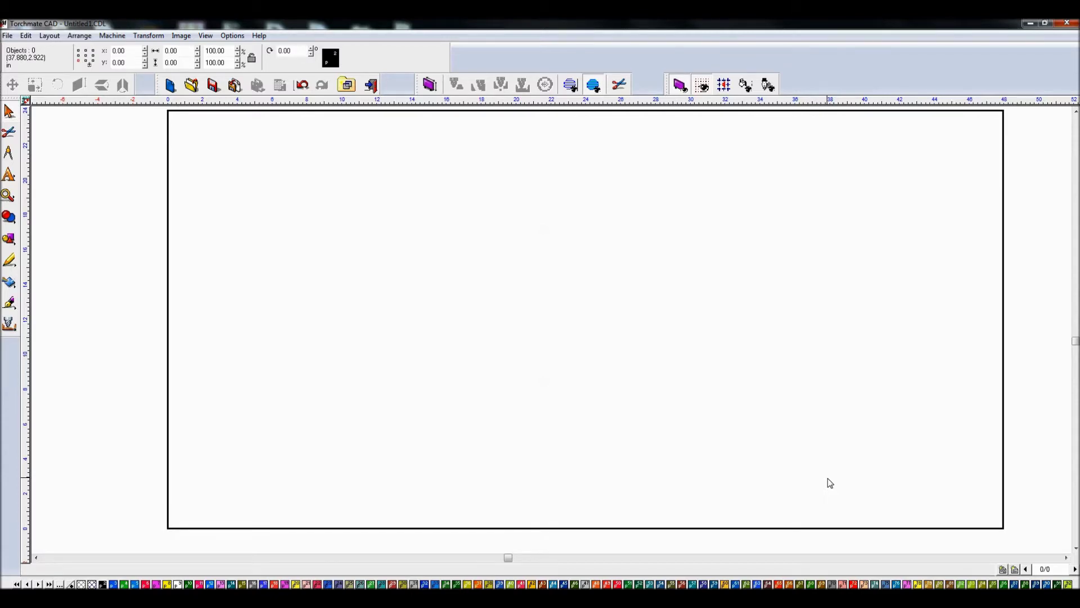
- Place the protractor graphic, about 7 in across, near the middle of the plate and inspect its scale
click(557, 242)
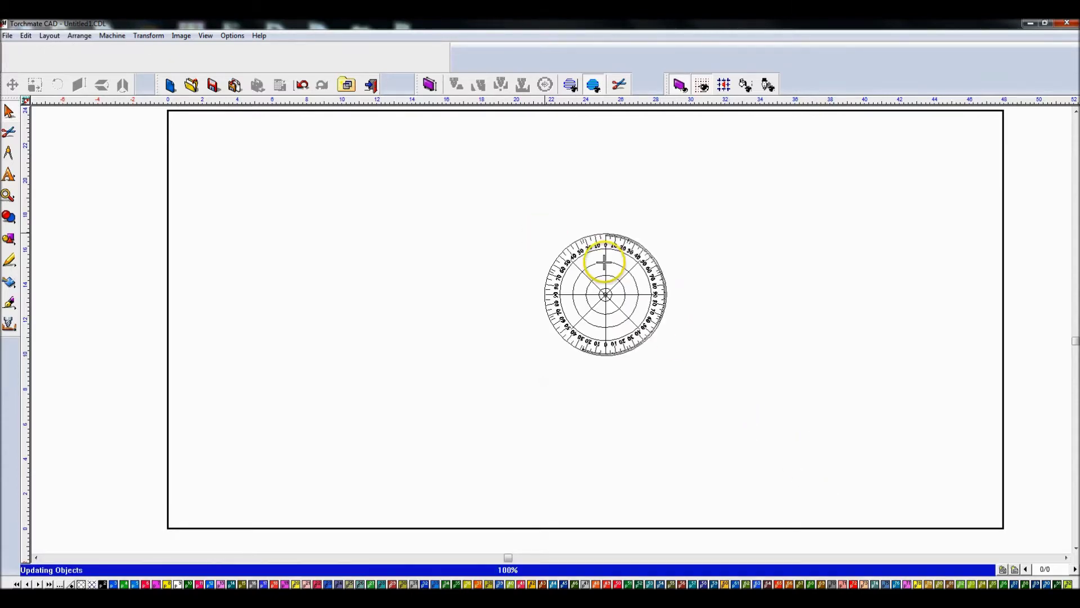
scroll(552, 326, up, 2)
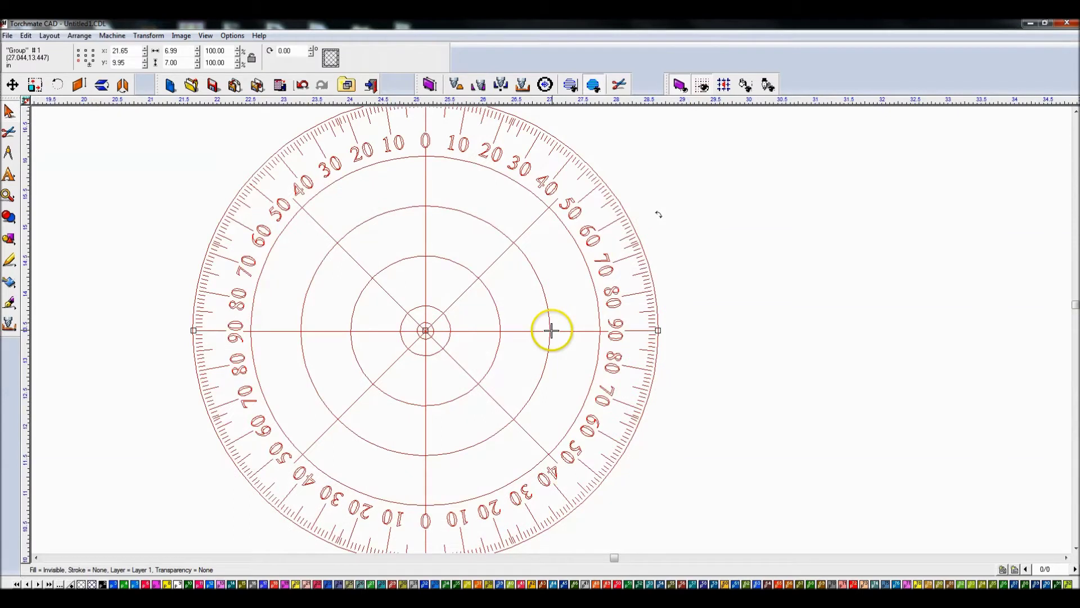
scroll(552, 330, down, 1)
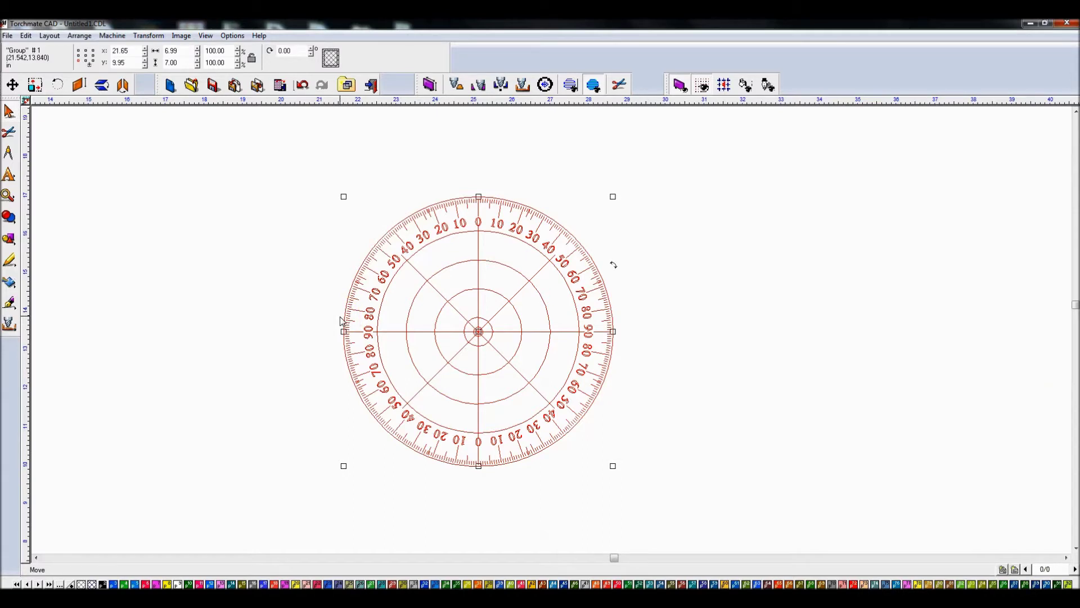
- Select the whole protractor group and delete it from the plate
click(321, 314)
drag(287, 182, 785, 551)
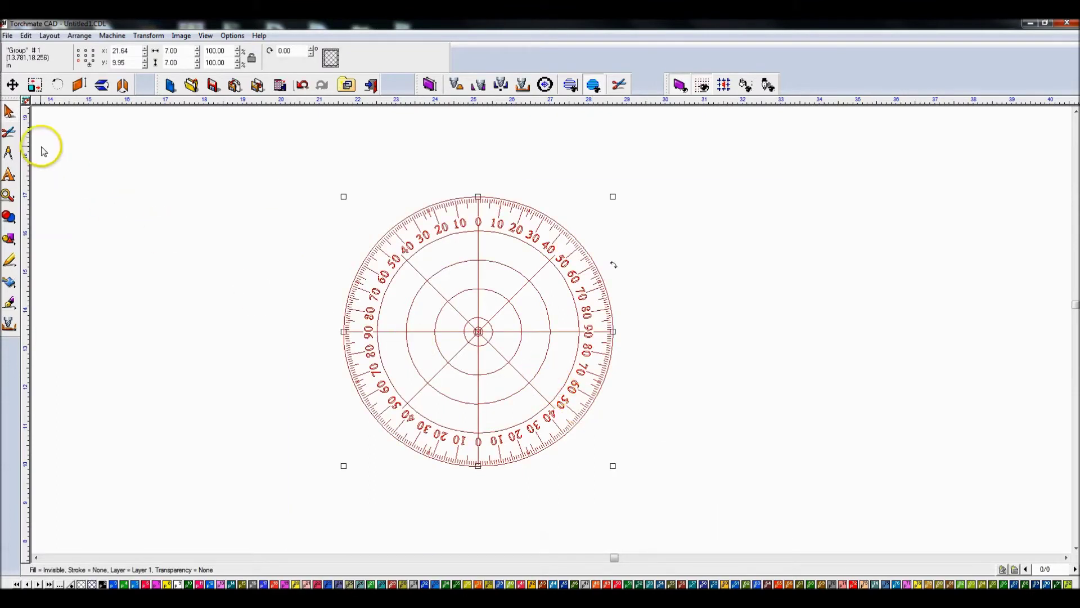
key(Delete)
key(F4)
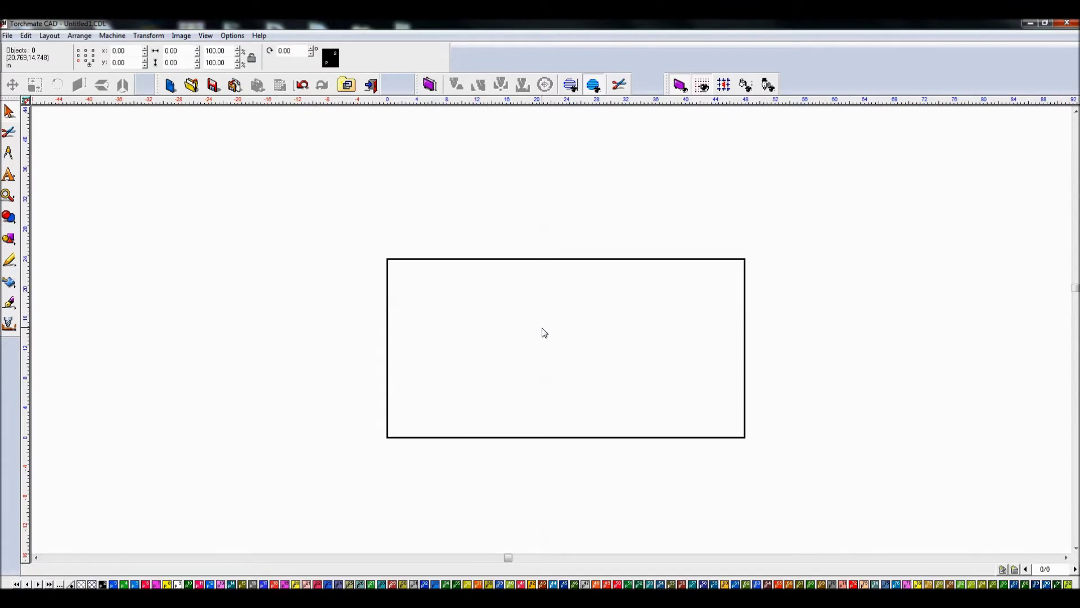
- Sketch straight edges through five points on the plate's upper left area, forming the sloped top, pointed right side and lower right edge
scroll(548, 360, up, 2)
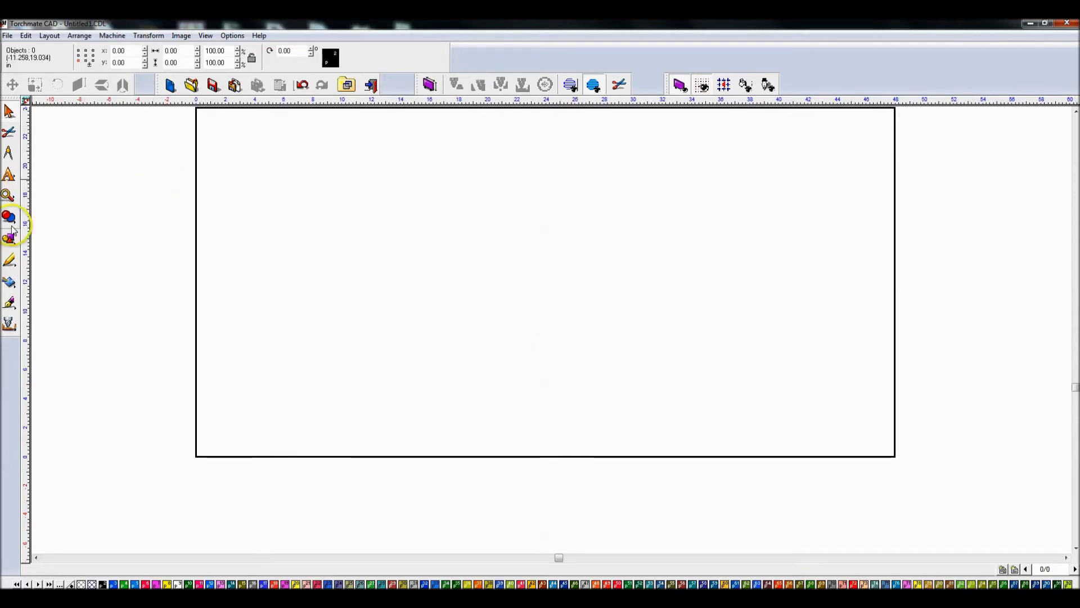
click(10, 262)
click(44, 264)
click(291, 208)
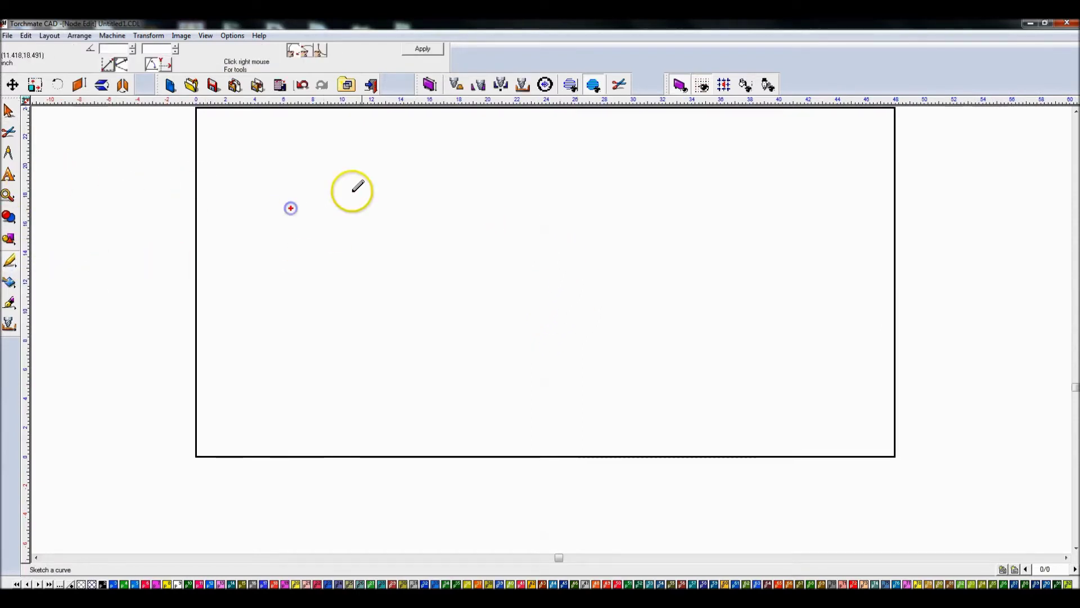
click(383, 187)
click(431, 241)
click(400, 296)
click(356, 304)
- Continue the outline around a roughly rectangular notch in the lower edge, close it at the start point and apply the polygon
click(356, 269)
click(327, 273)
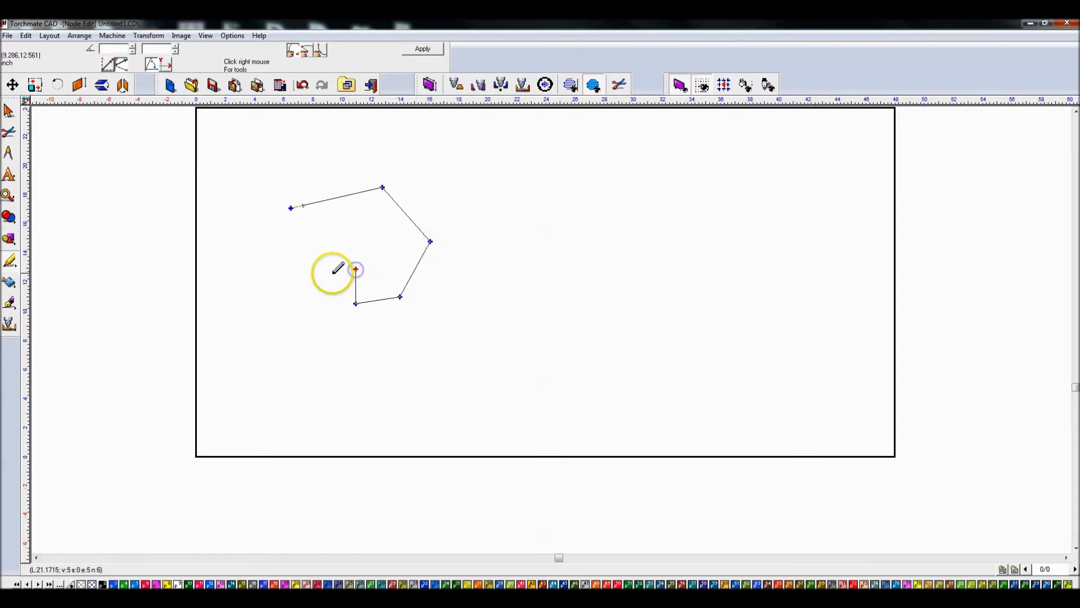
click(330, 305)
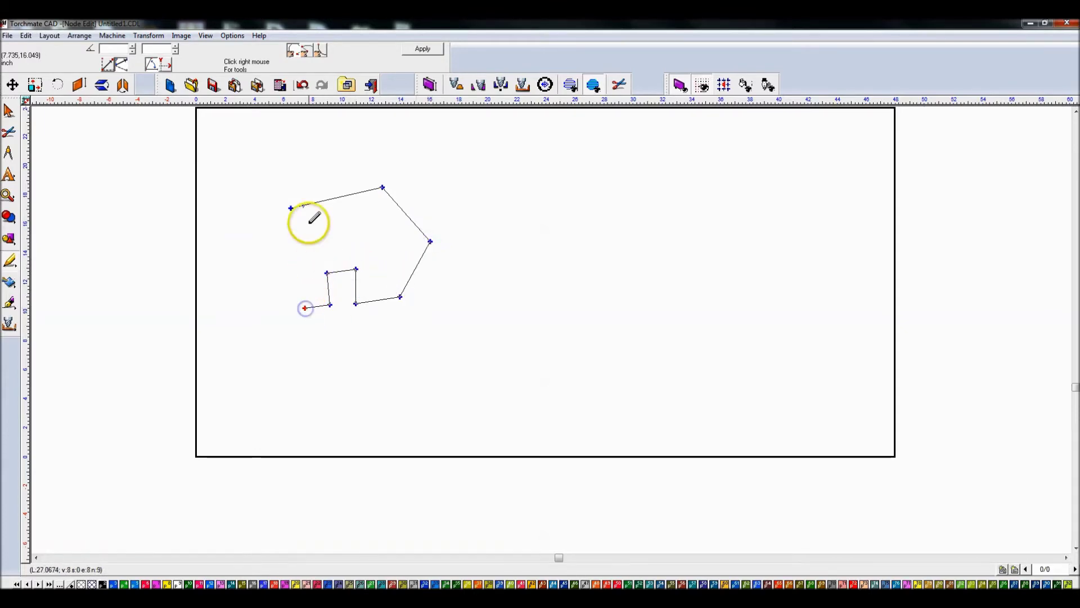
scroll(306, 222, up, 3)
click(419, 236)
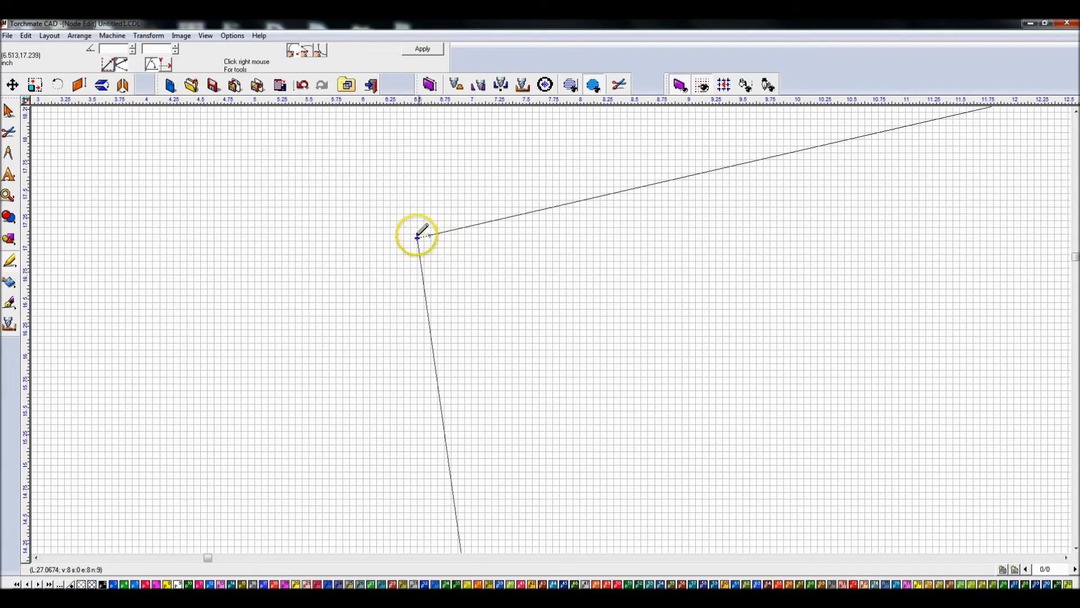
click(422, 49)
scroll(664, 320, down, 3)
scroll(646, 335, up, 2)
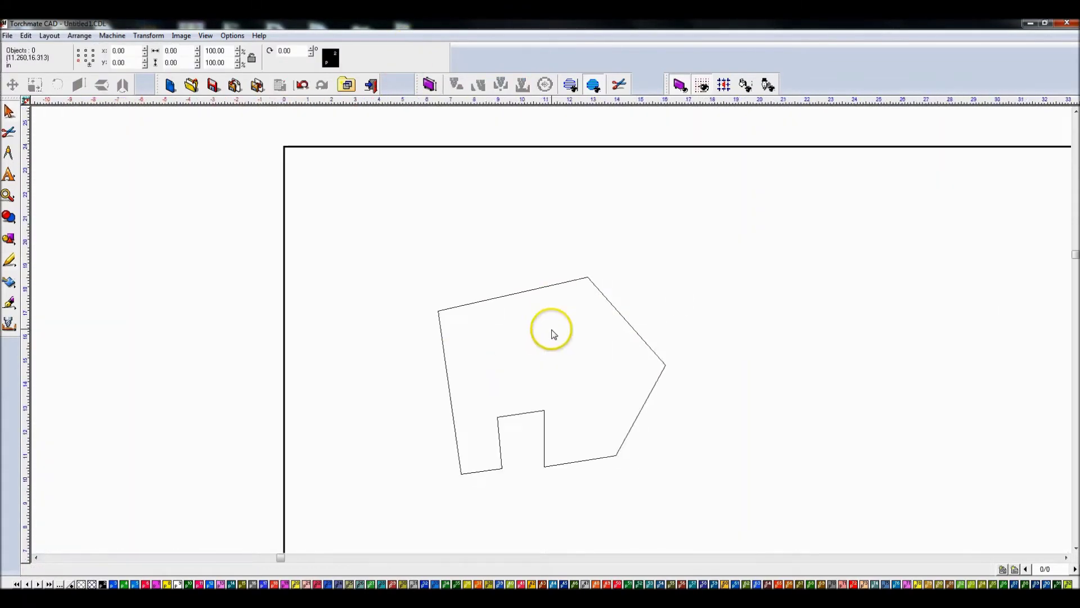
scroll(563, 333, down, 3)
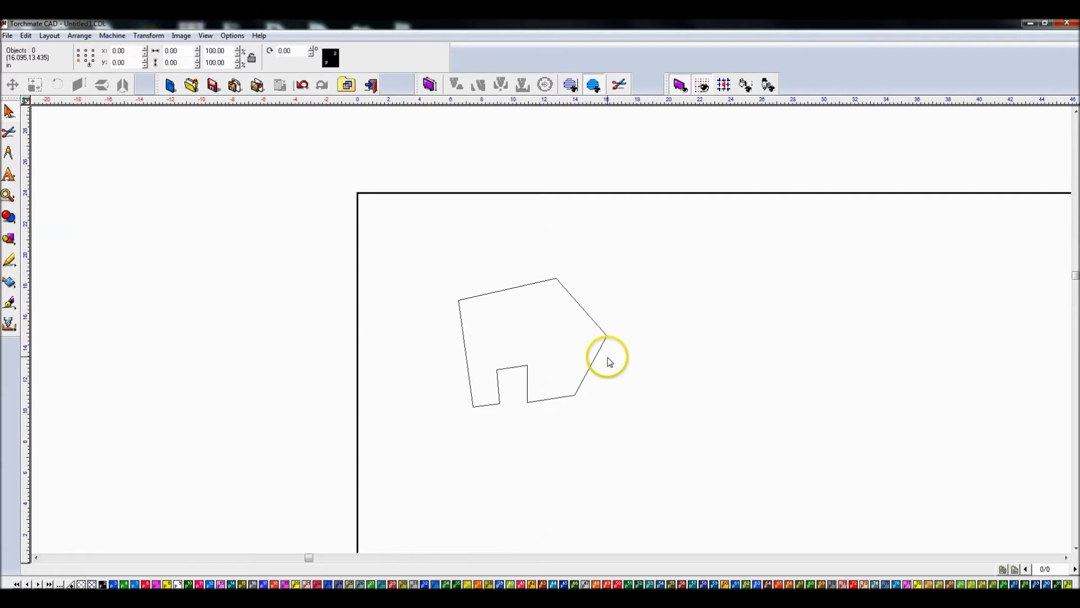
scroll(608, 357, up, 2)
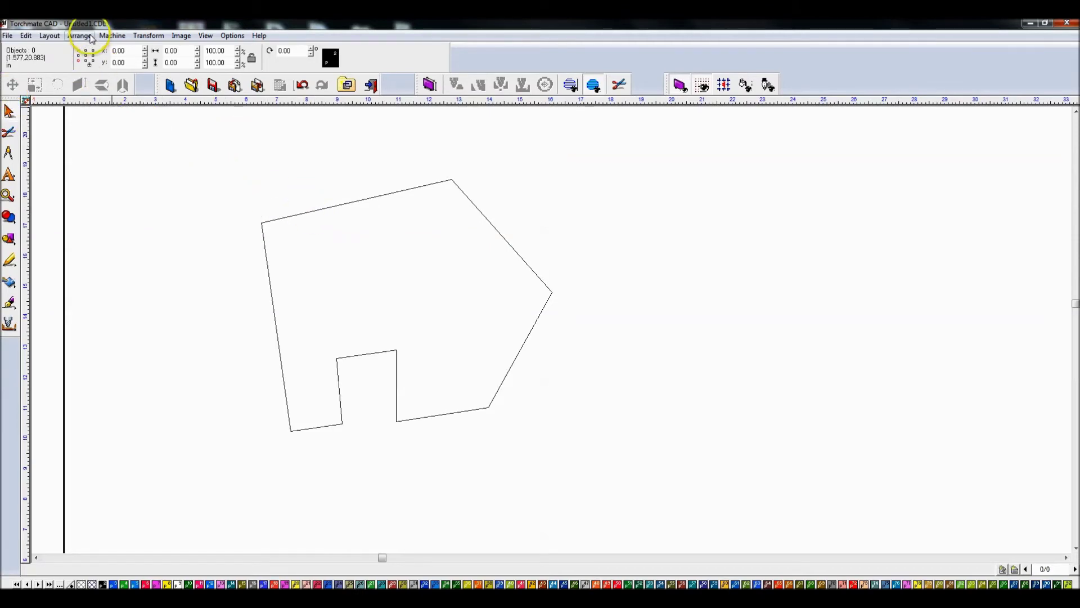
- Check the polygon's position and size, and open it for node editing
click(314, 219)
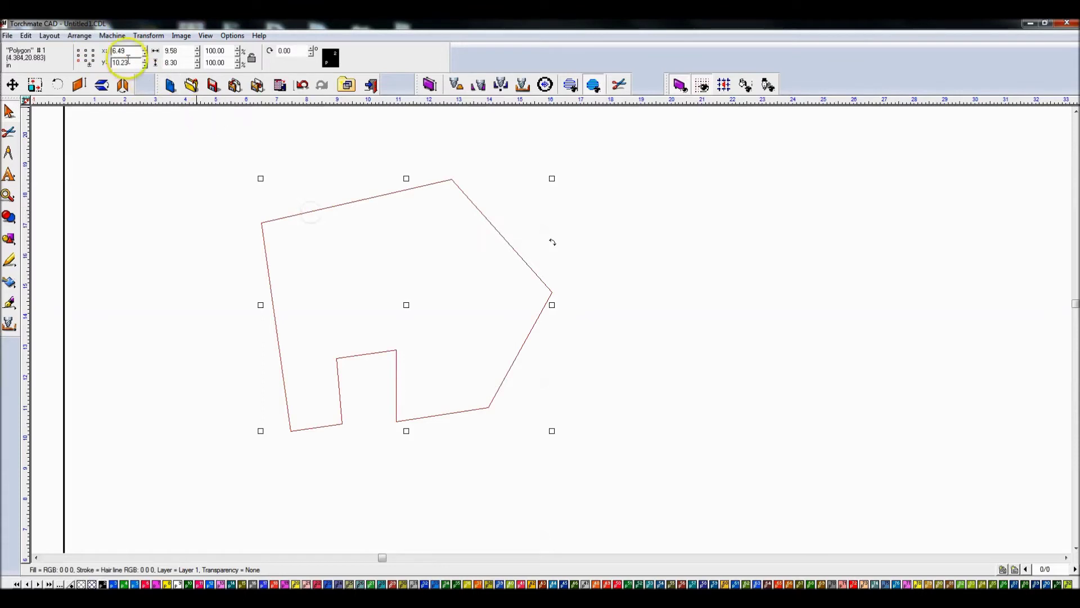
click(372, 264)
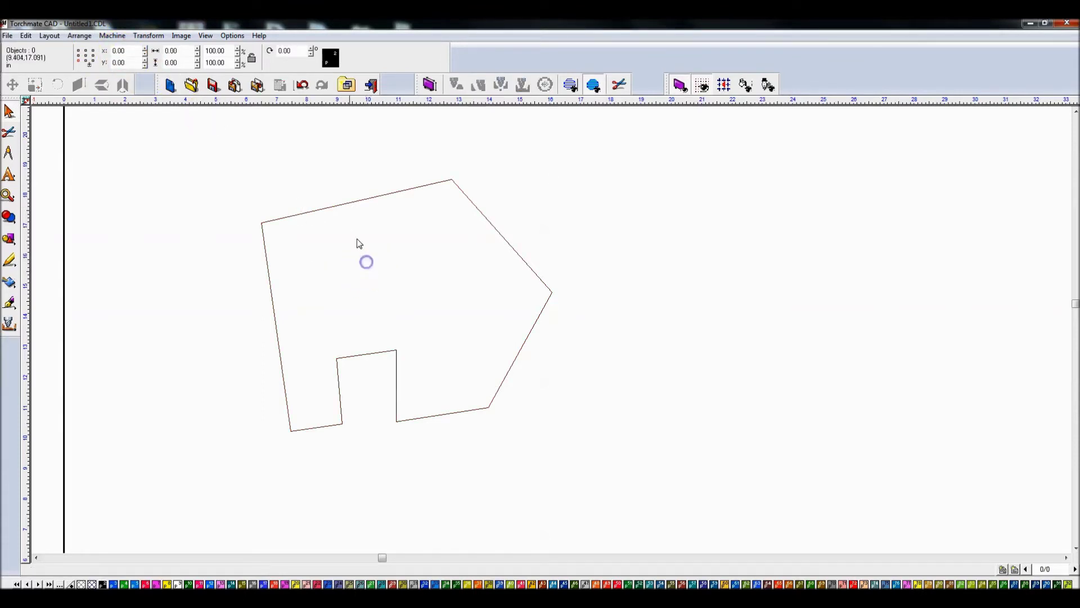
click(340, 206)
click(340, 206)
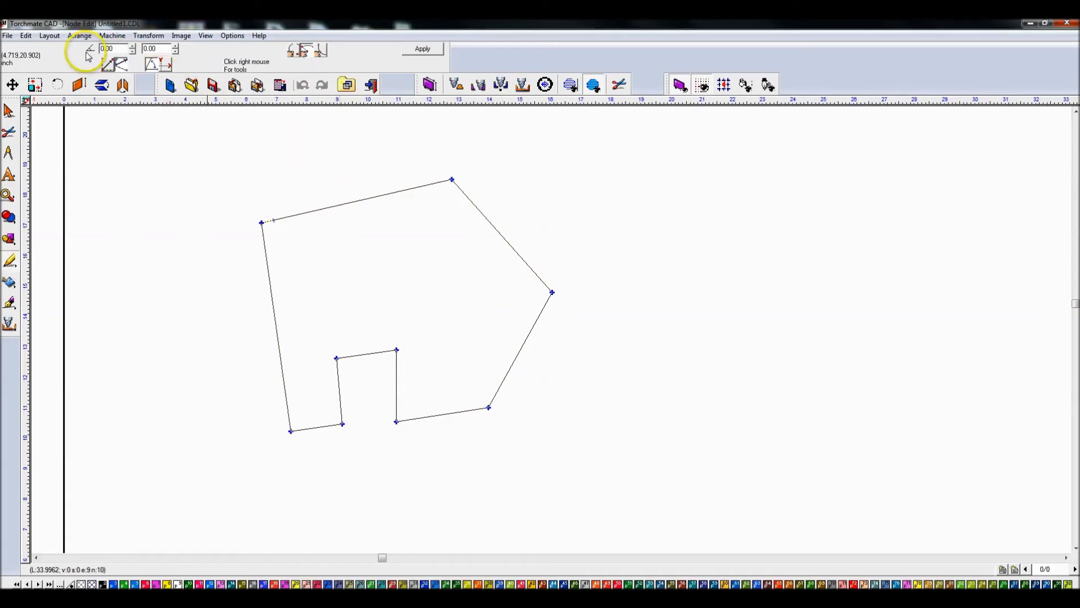
- Examine the relative angle mode and the neighbouring node-editing options for the polygon's points
click(115, 64)
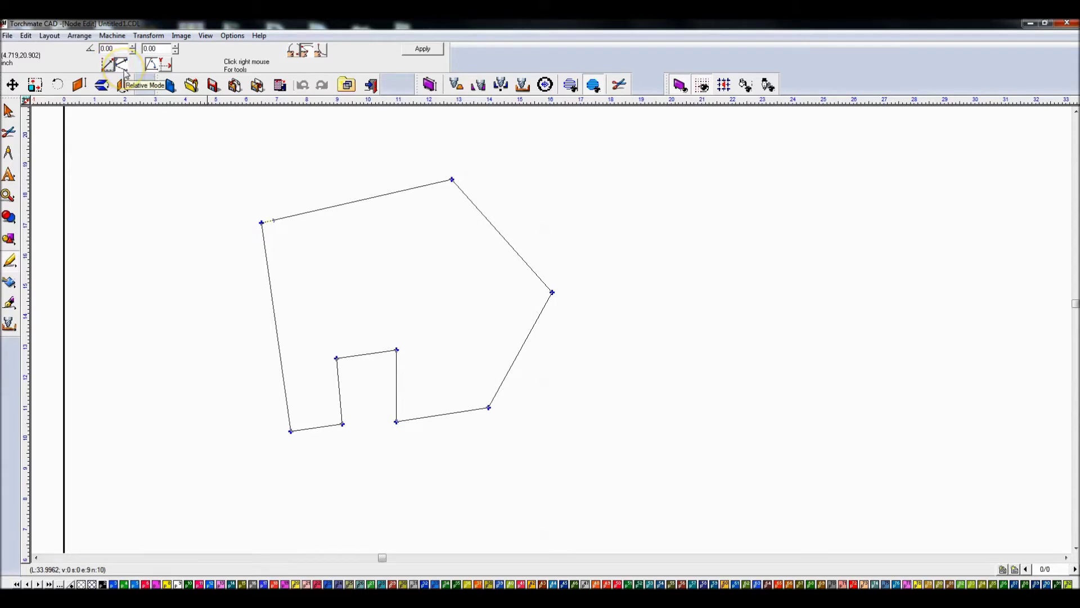
click(123, 68)
click(109, 68)
click(115, 67)
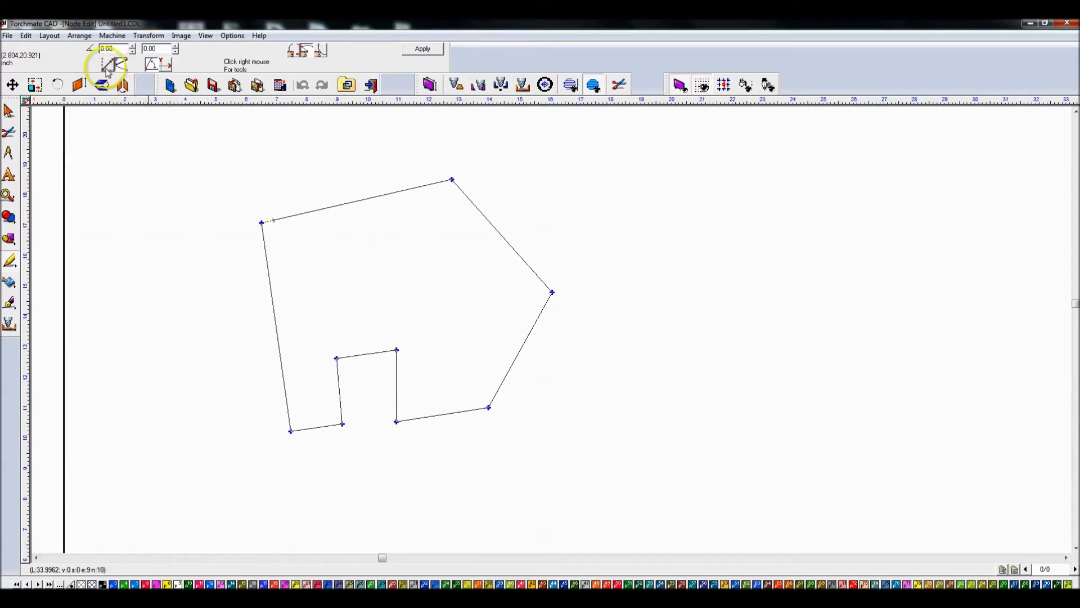
scroll(226, 236, down, 2)
scroll(554, 328, down, 1)
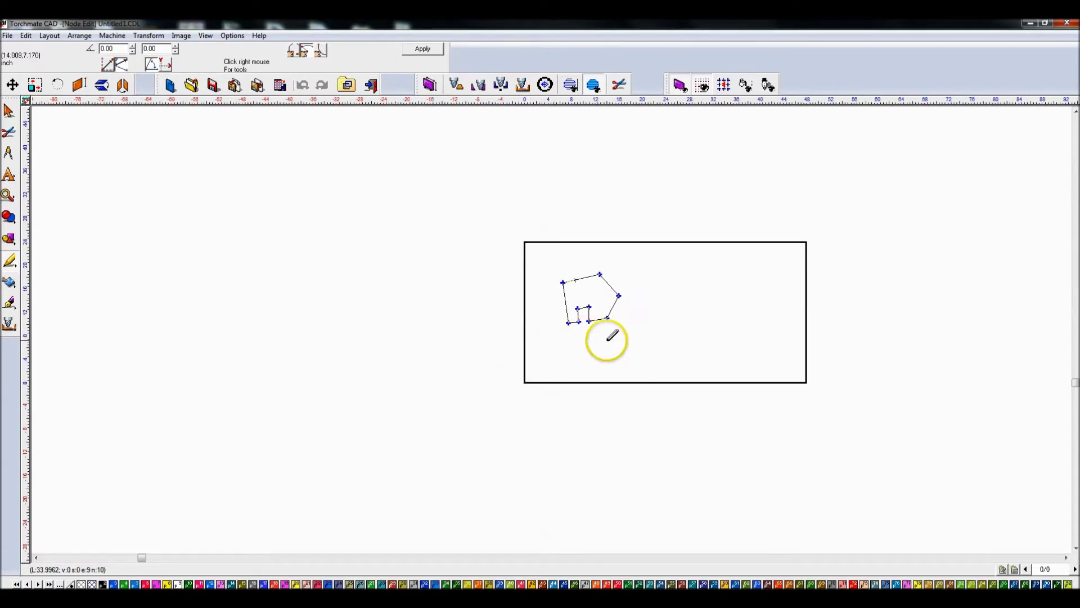
scroll(610, 320, up, 3)
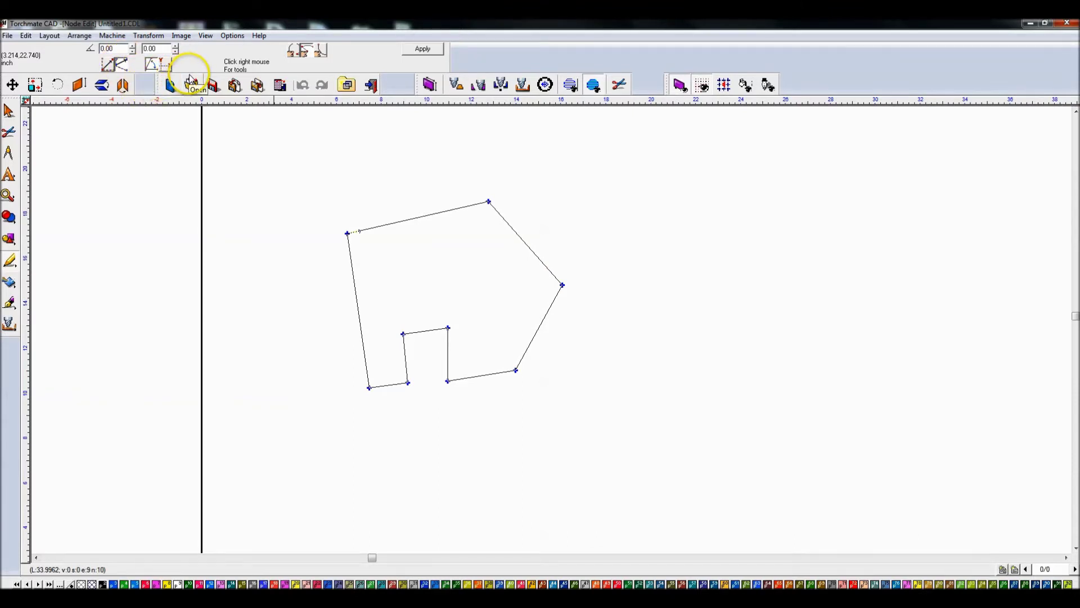
click(153, 66)
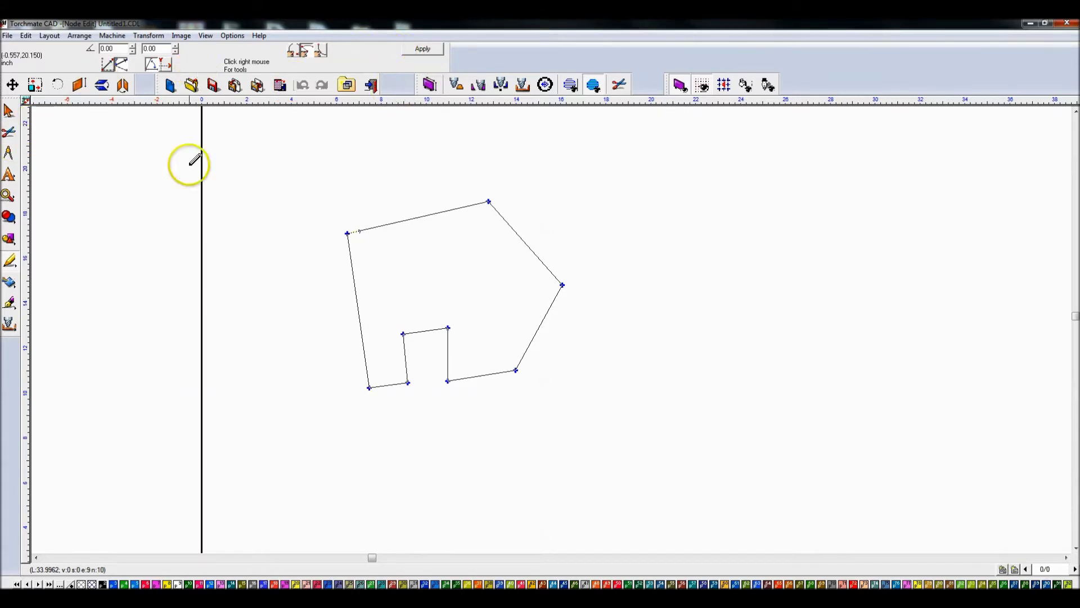
- Read the angle and length of the polygon's sloped top edge from its start node to the peak node
click(347, 232)
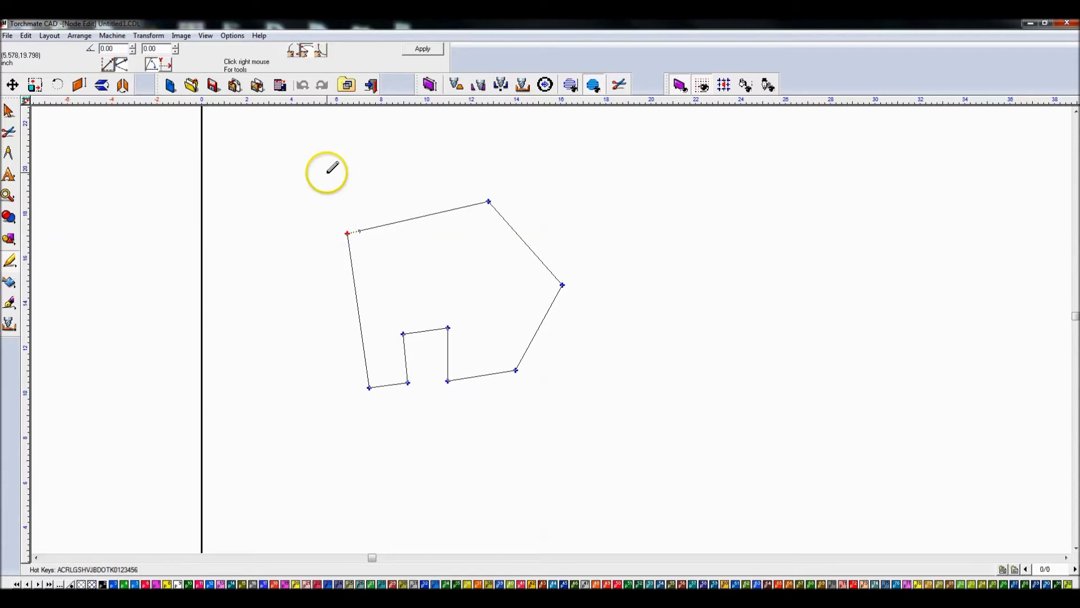
click(487, 202)
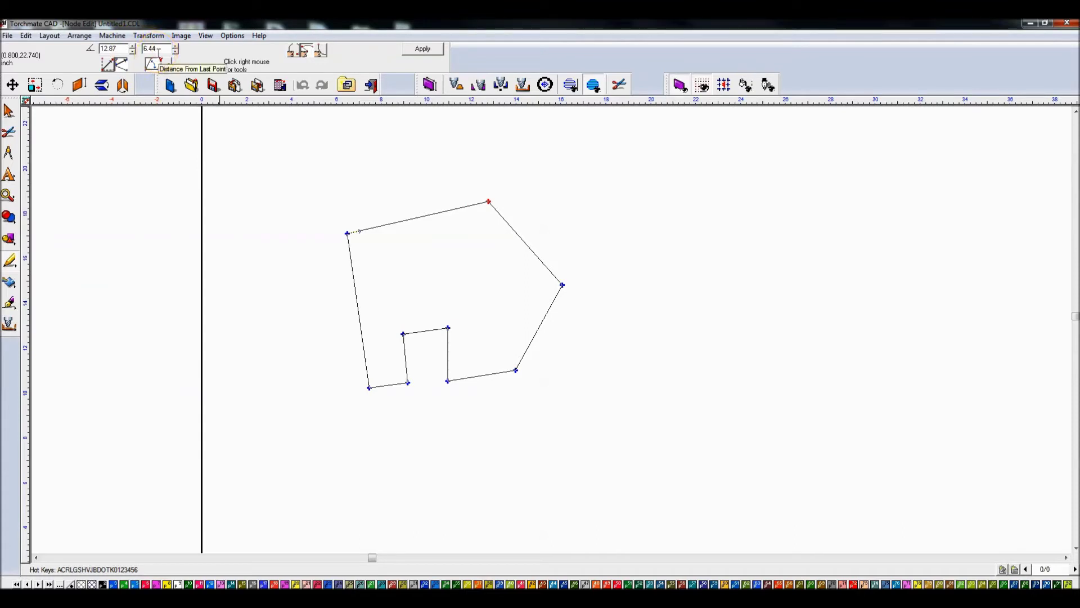
click(114, 48)
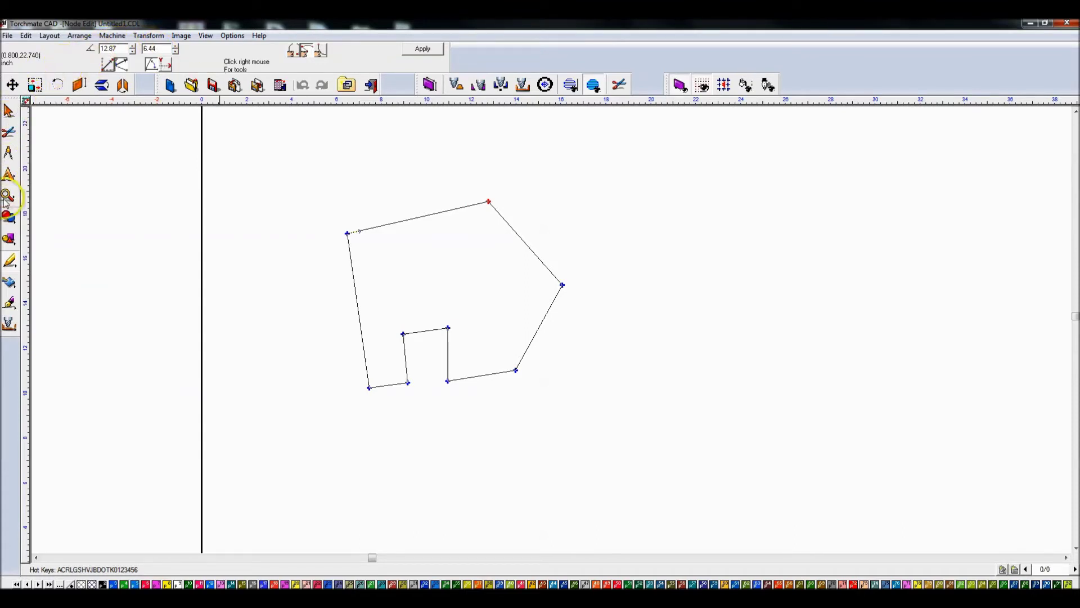
- Draw a thin rectangle about 10.33 by 0.18 in above the polygon and set its rotation to 12.87 degrees
click(10, 241)
click(86, 245)
drag(236, 150, 470, 154)
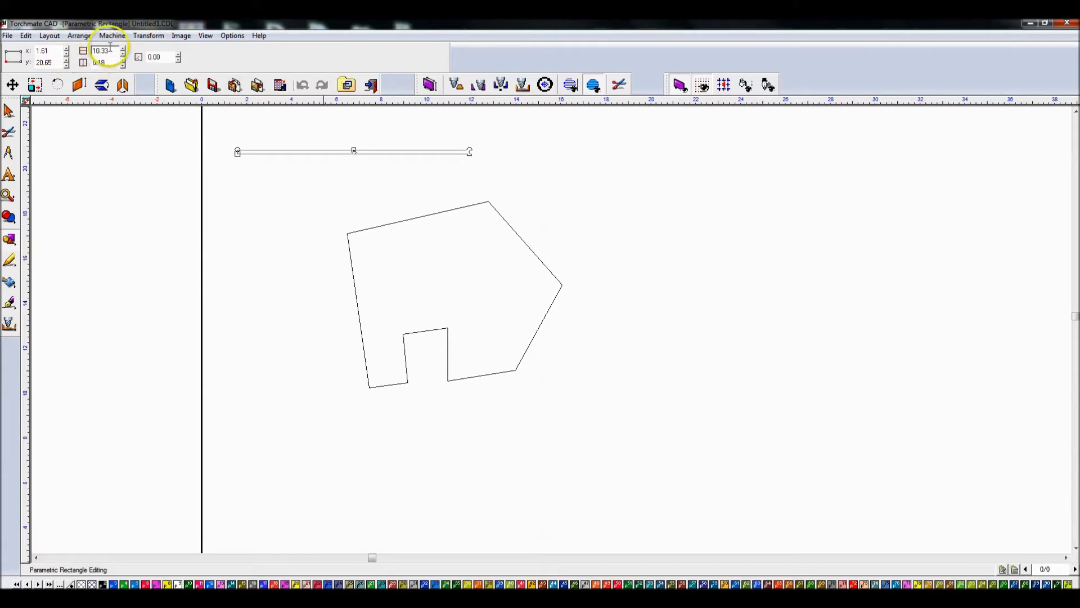
click(151, 56)
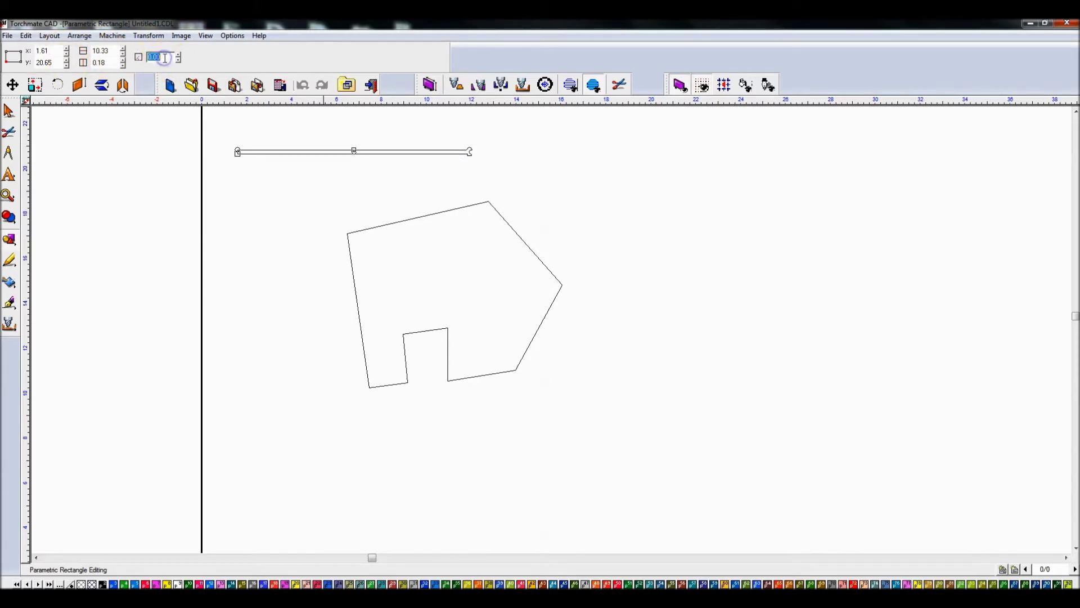
text(12.8)
key(Return)
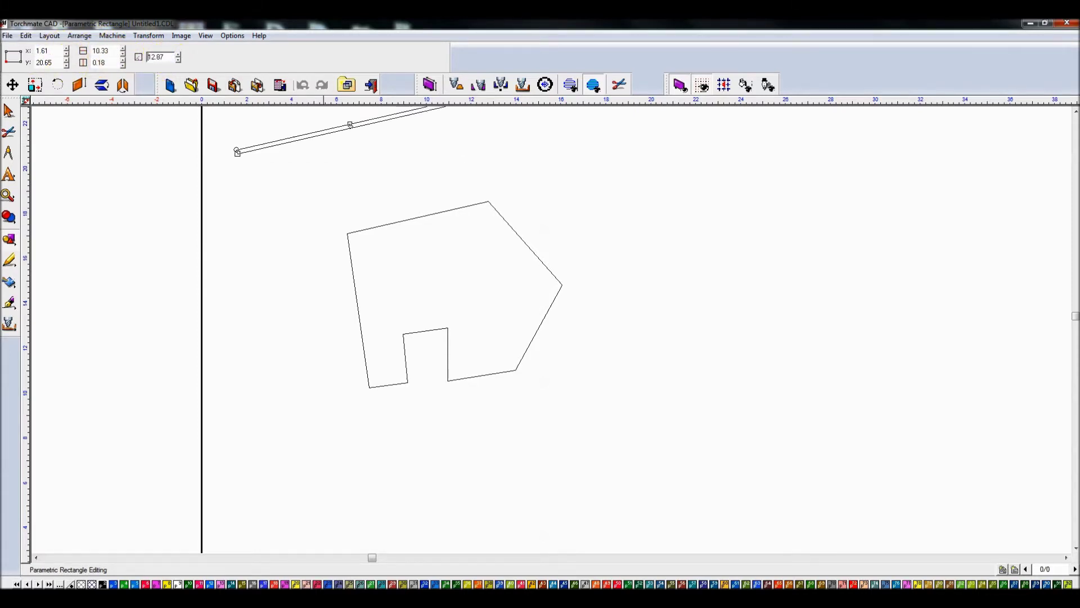
- Move the rotated thin rectangle so it lies along the polygon's sloped top edge
click(9, 111)
click(264, 124)
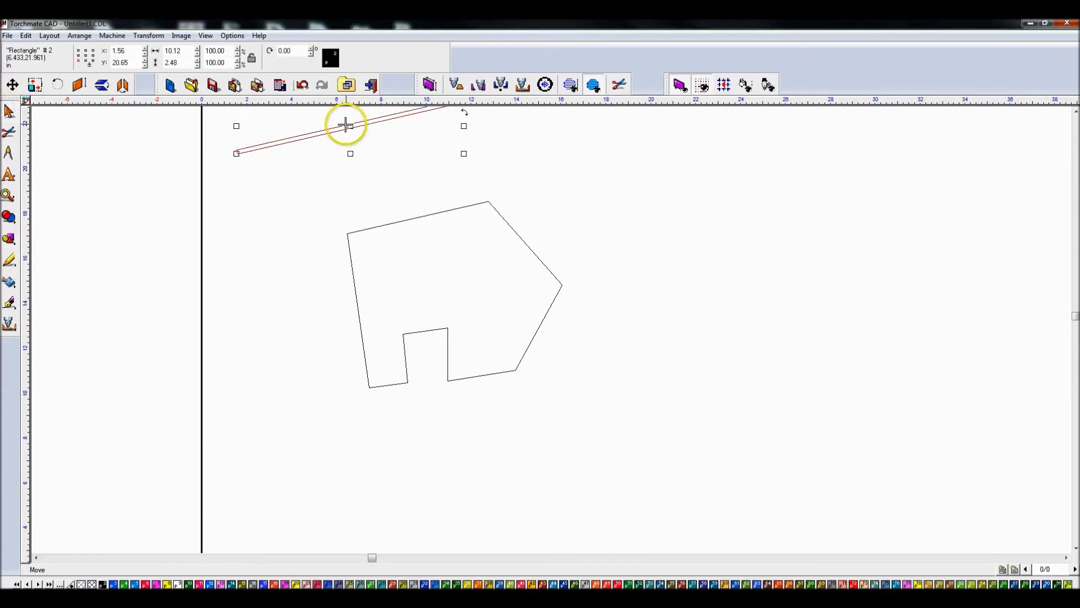
drag(351, 126, 428, 210)
- Open the polygon for node editing and read the angle of its upper right edge between the peak and rightmost nodes
double_click(456, 213)
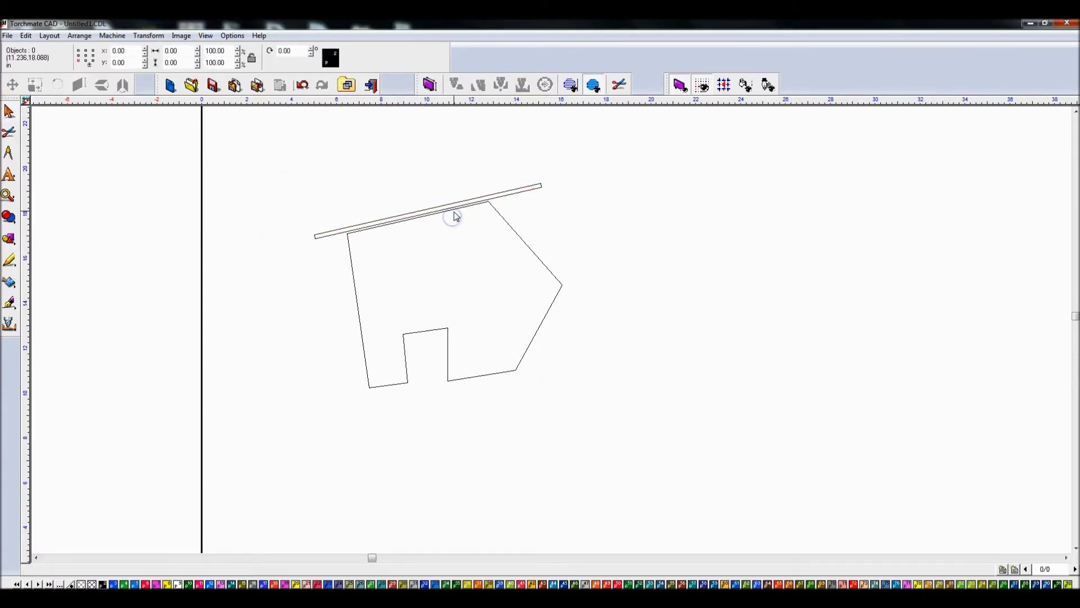
click(488, 201)
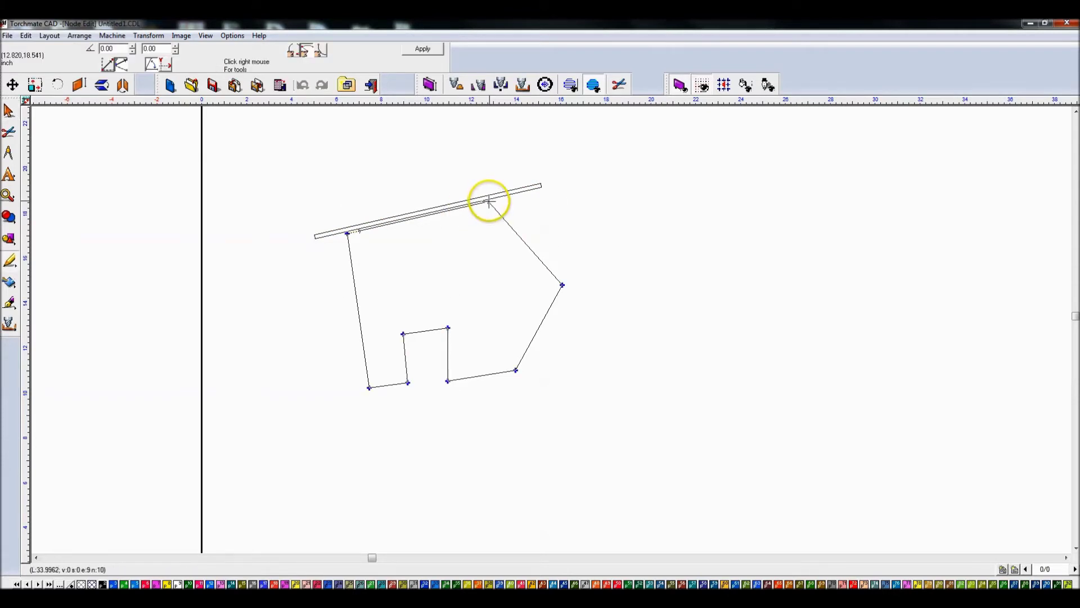
click(562, 284)
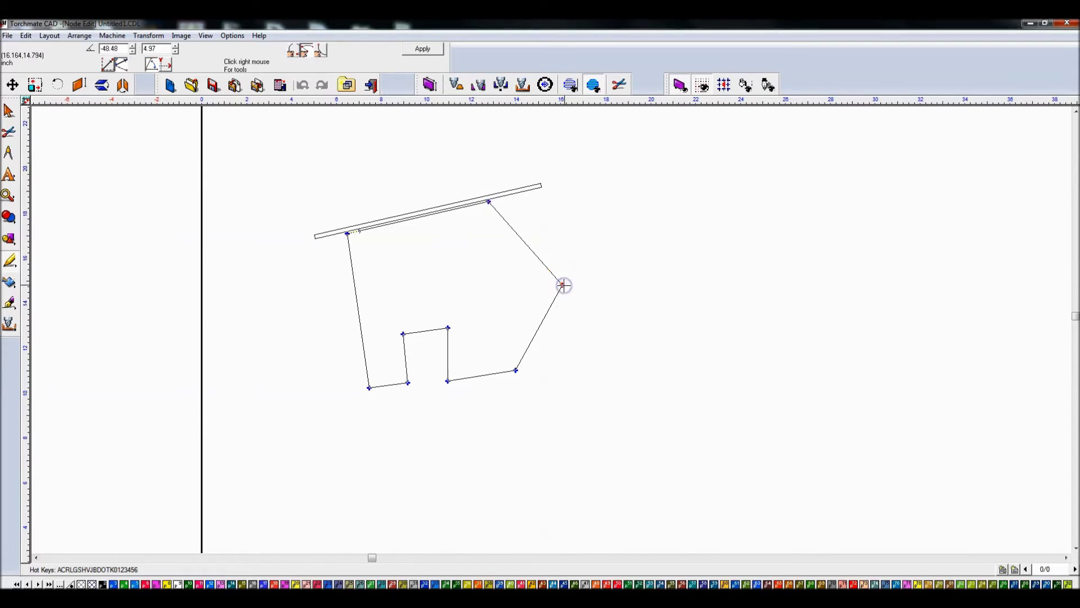
click(116, 65)
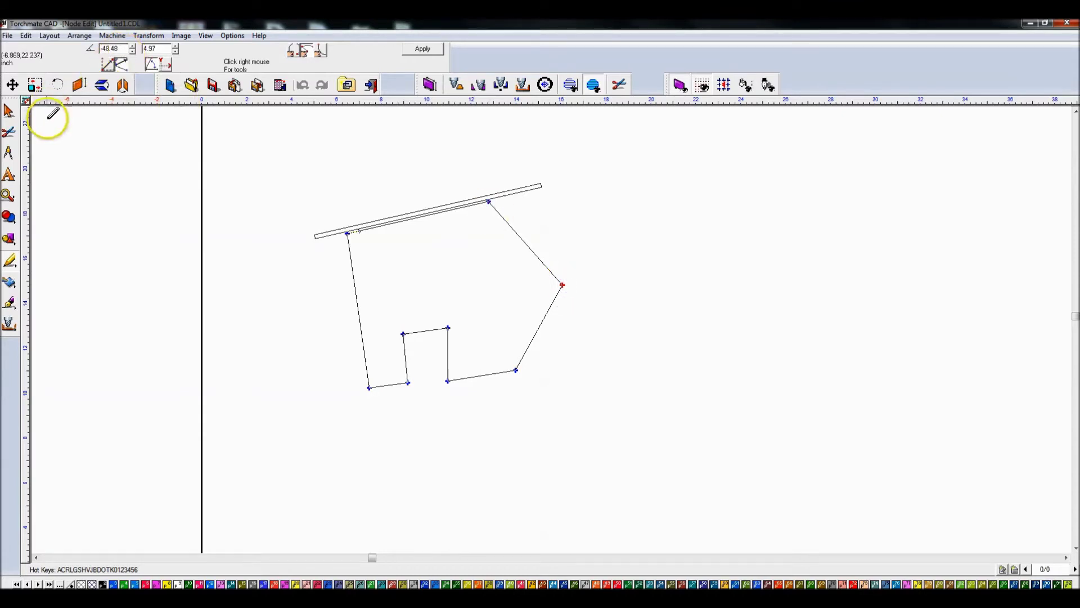
- Draw a thin rectangle about 8.90 by 0.15 in above and beside the polygon and set its rotation to -48.48 degrees
click(10, 262)
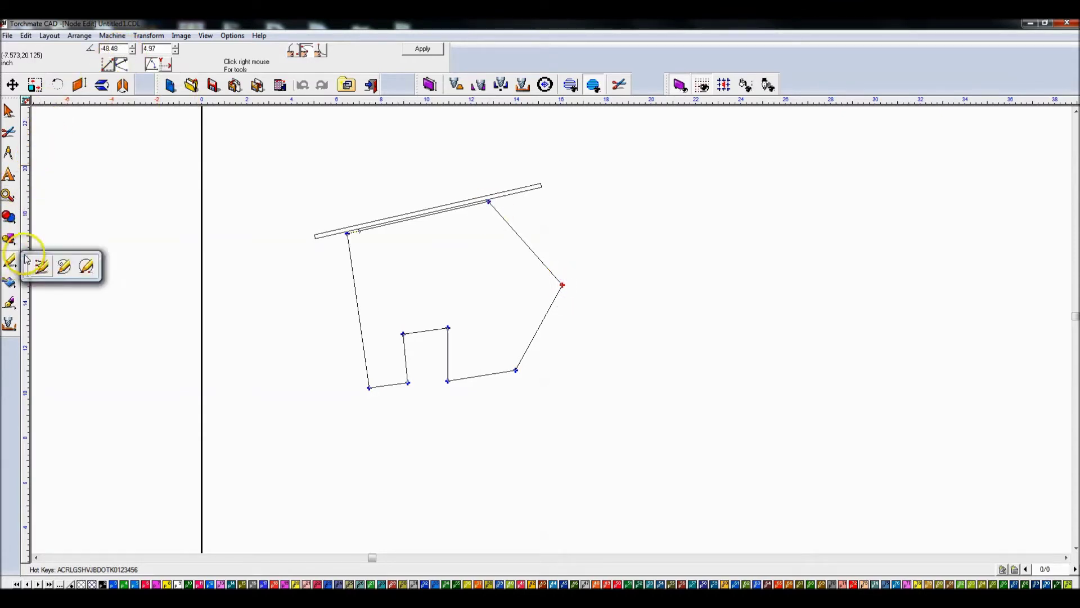
click(10, 219)
click(11, 238)
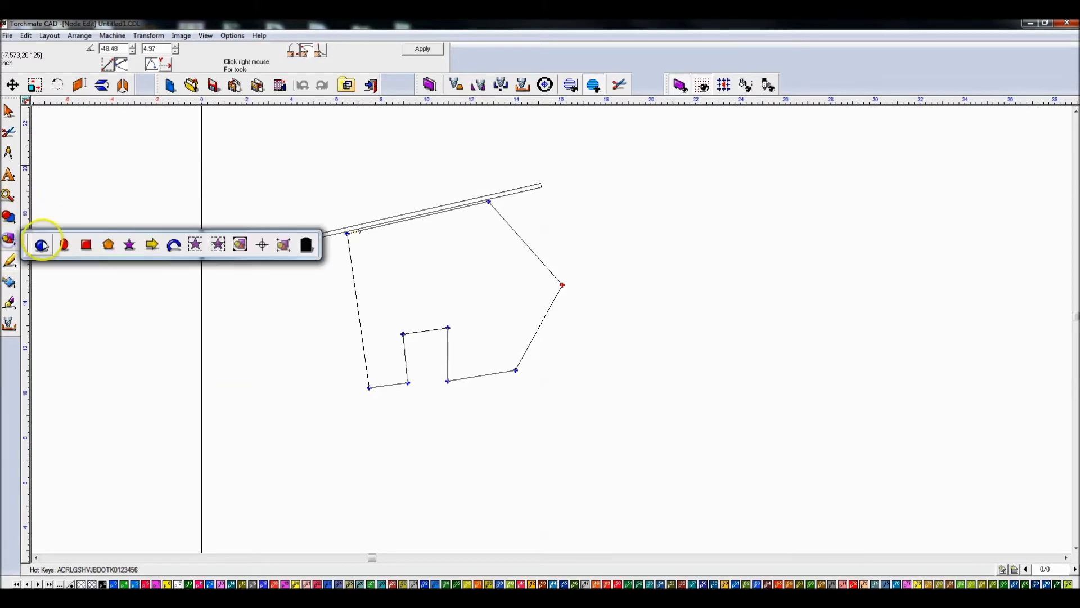
click(87, 252)
drag(147, 196, 347, 197)
double_click(166, 58)
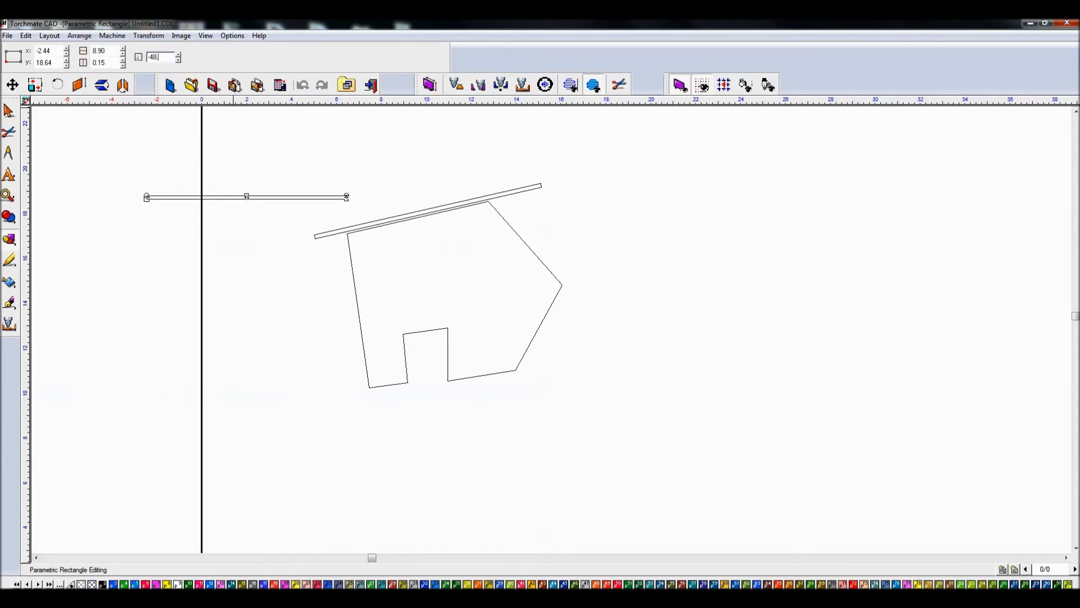
key(Return)
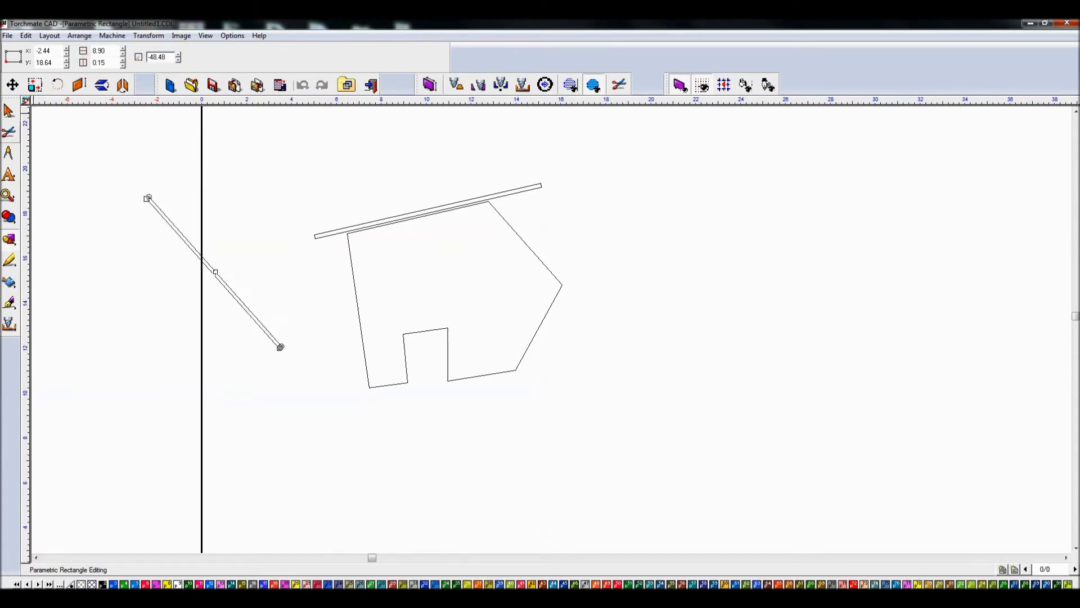
- Move the rotated thin rectangle so it lies along the polygon's upper right edge
click(9, 111)
click(213, 273)
drag(213, 273, 540, 256)
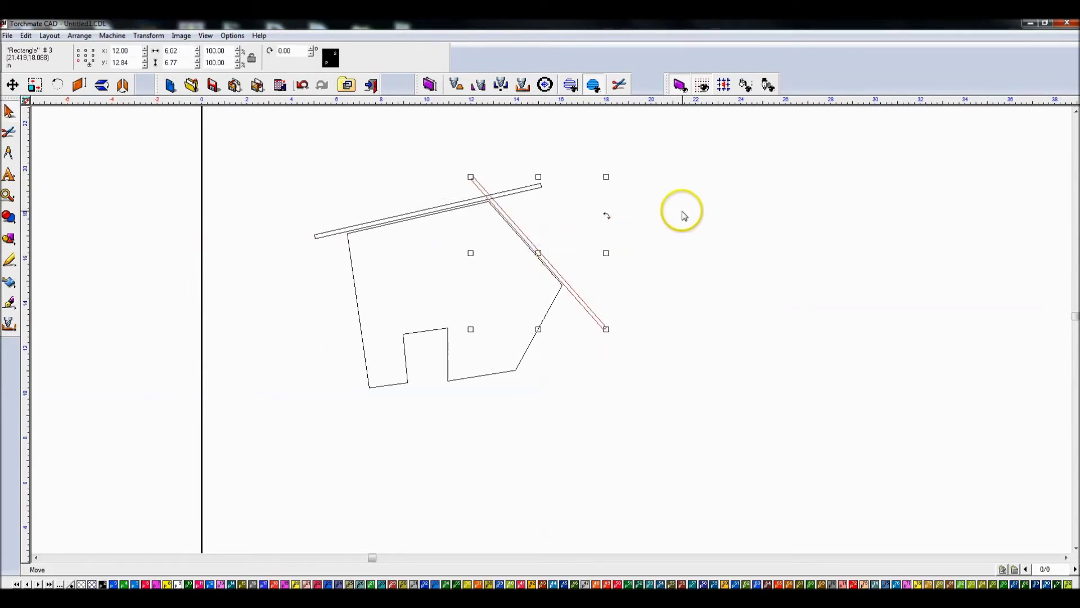
- Reopen the polygon for node editing, recheck the angle of its upper right edge at the rightmost node, and leave node editing
double_click(554, 301)
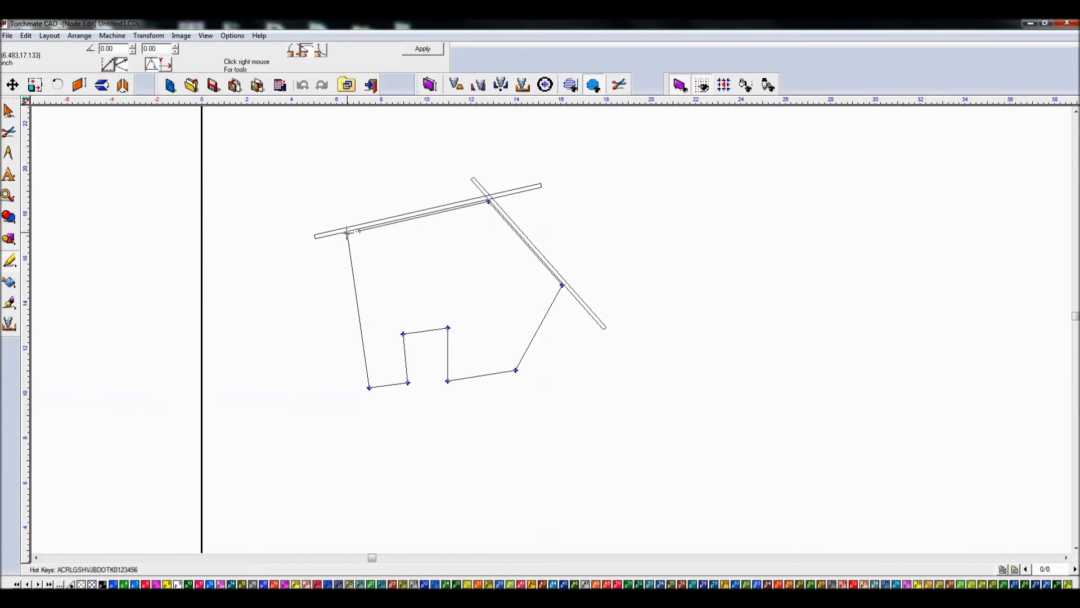
click(561, 284)
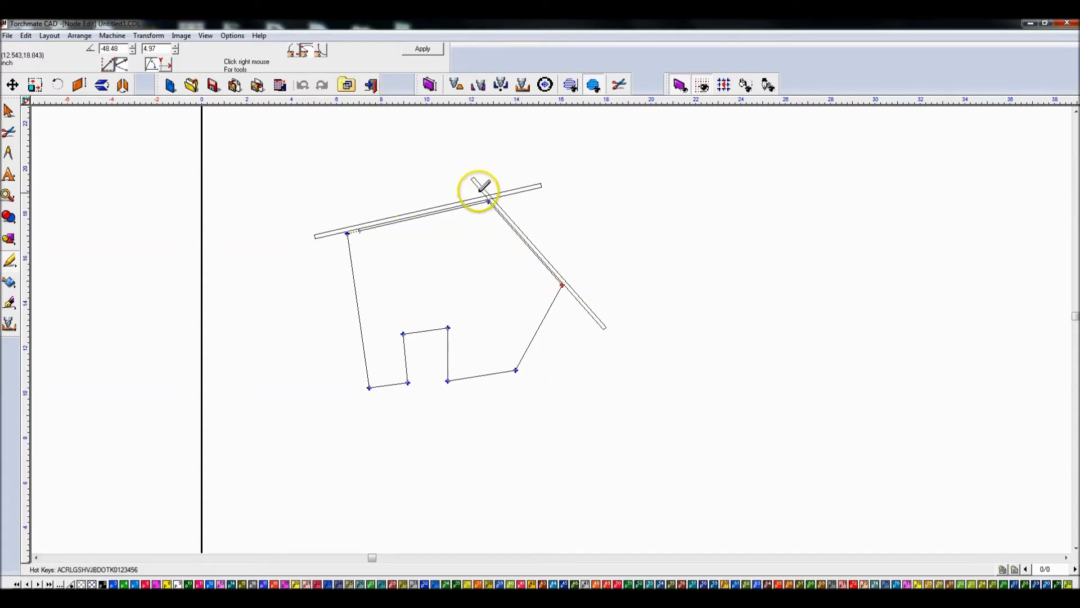
click(430, 52)
click(430, 254)
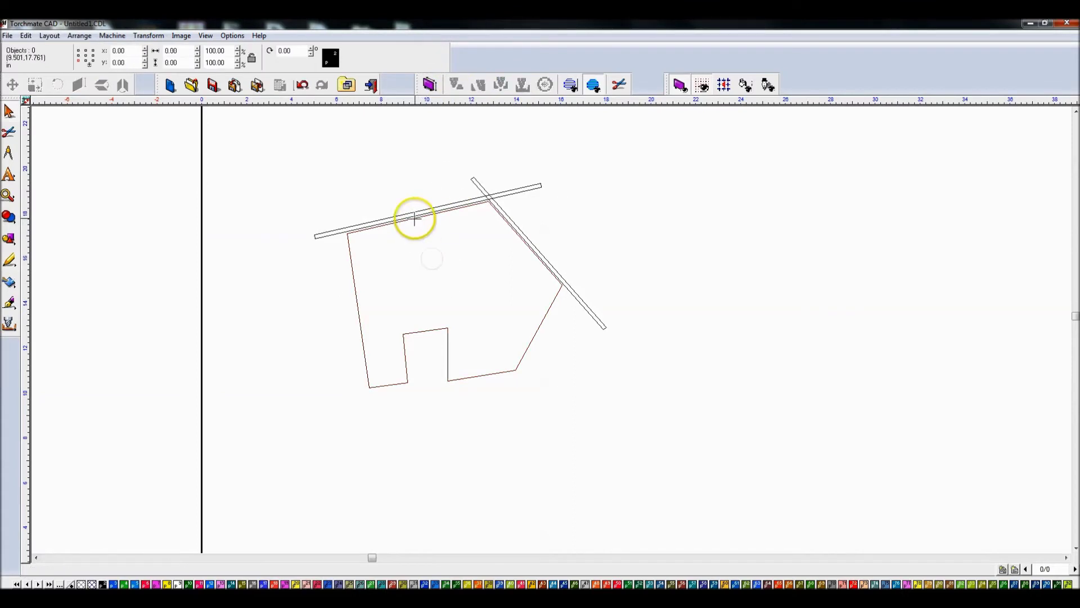
- Open the polygon for node editing and read the angle shown for its lower left node
click(414, 218)
double_click(414, 218)
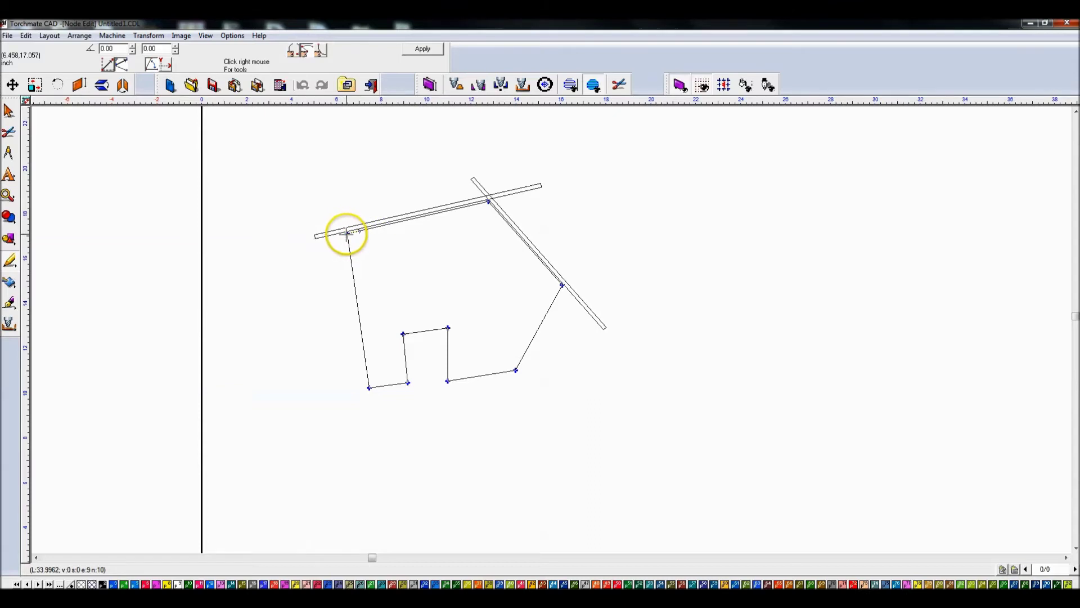
click(347, 234)
click(369, 388)
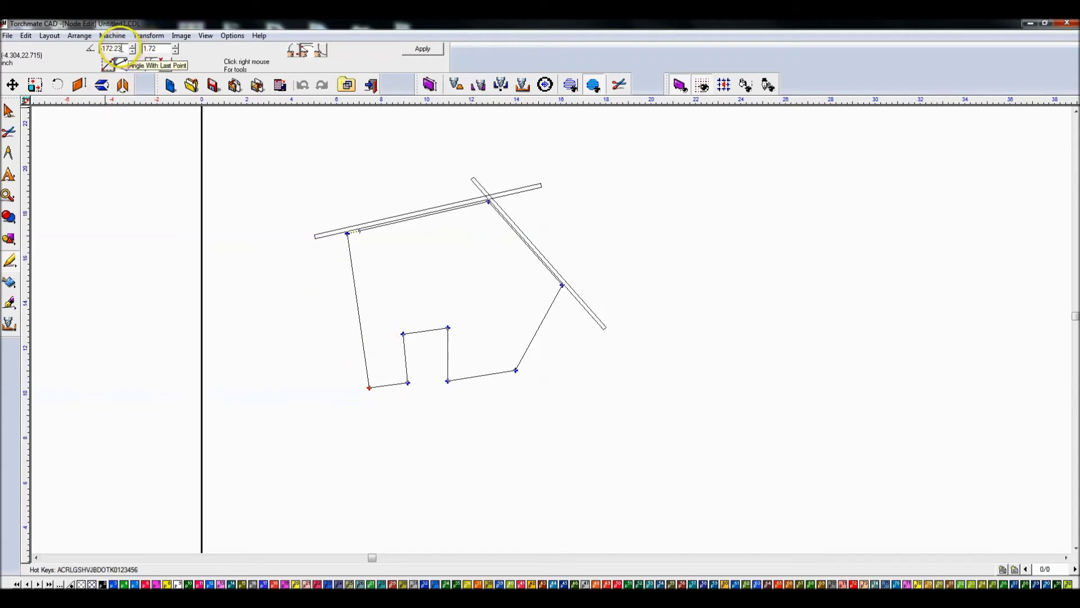
click(12, 111)
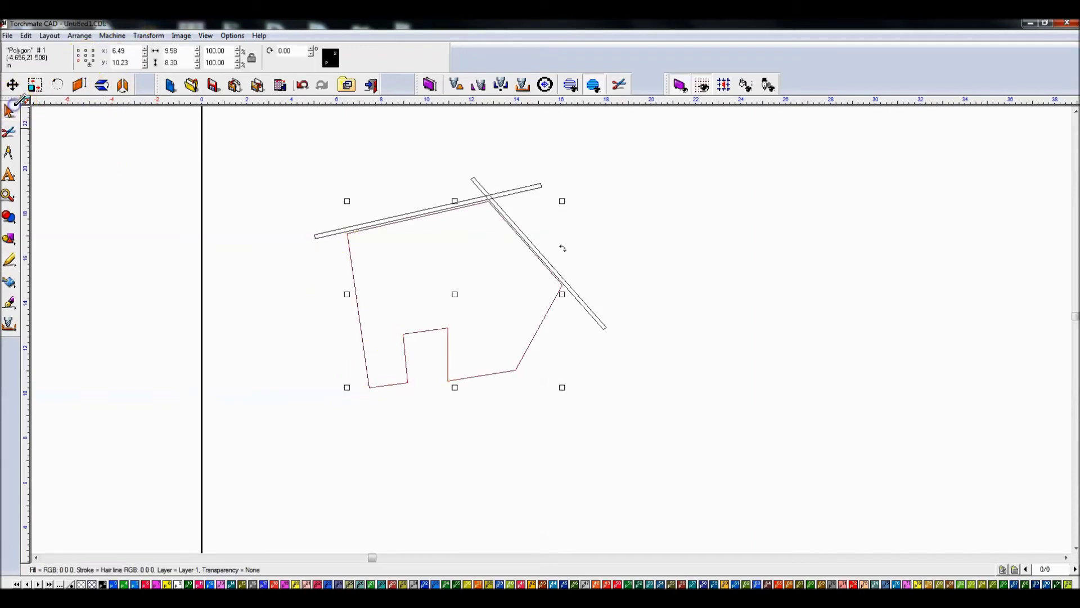
- Draw a thin rectangle about 9.88 by 0.40 in above the polygon and set its rotation to 172.23 degrees
click(171, 169)
click(9, 239)
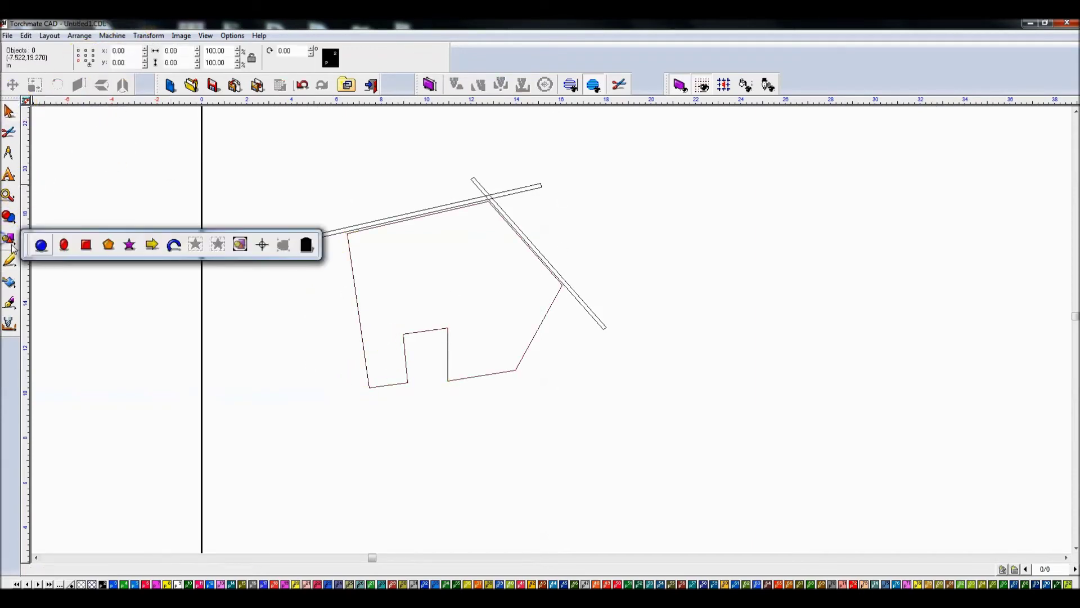
click(87, 245)
drag(167, 173, 388, 181)
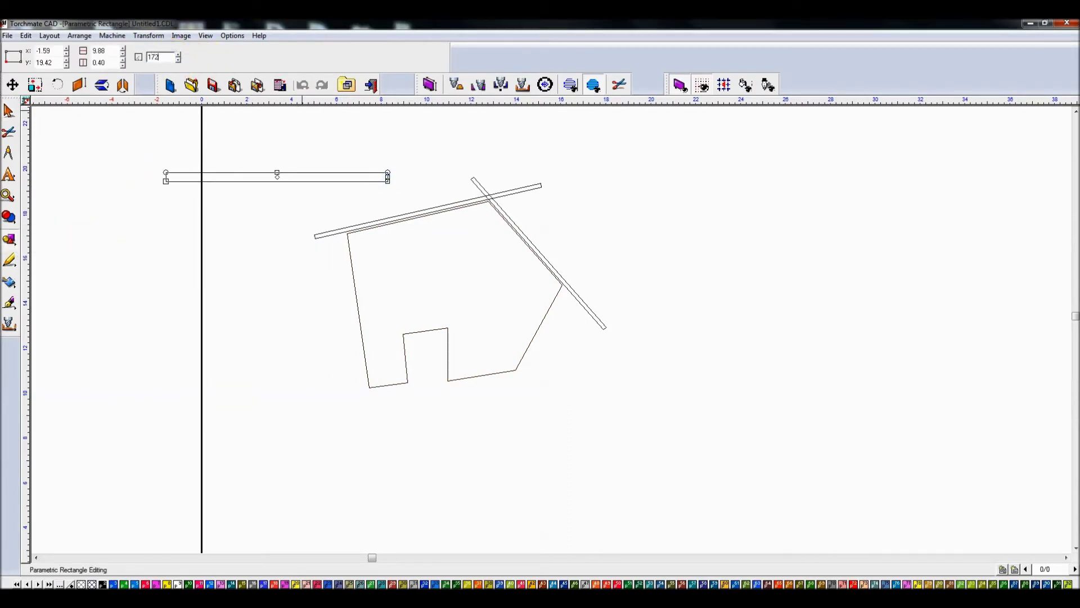
key(Return)
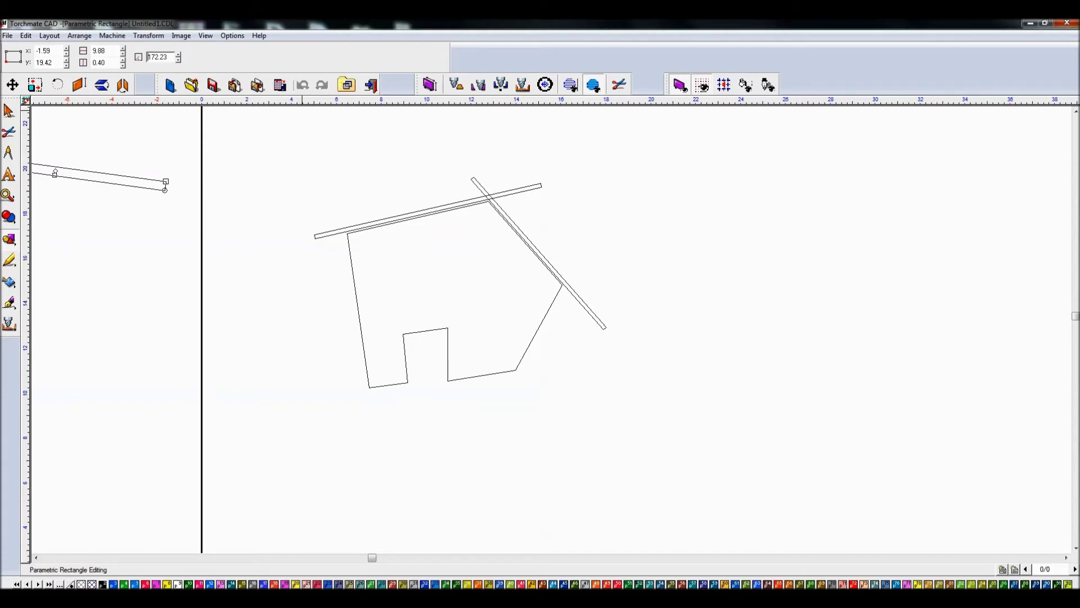
- Move the 172.23-degree rectangle over to the polygon's left edge for comparison and delete it
click(11, 112)
mouse_move(54, 172)
mouse_down()
mouse_move(275, 221)
mouse_move(274, 287)
mouse_up()
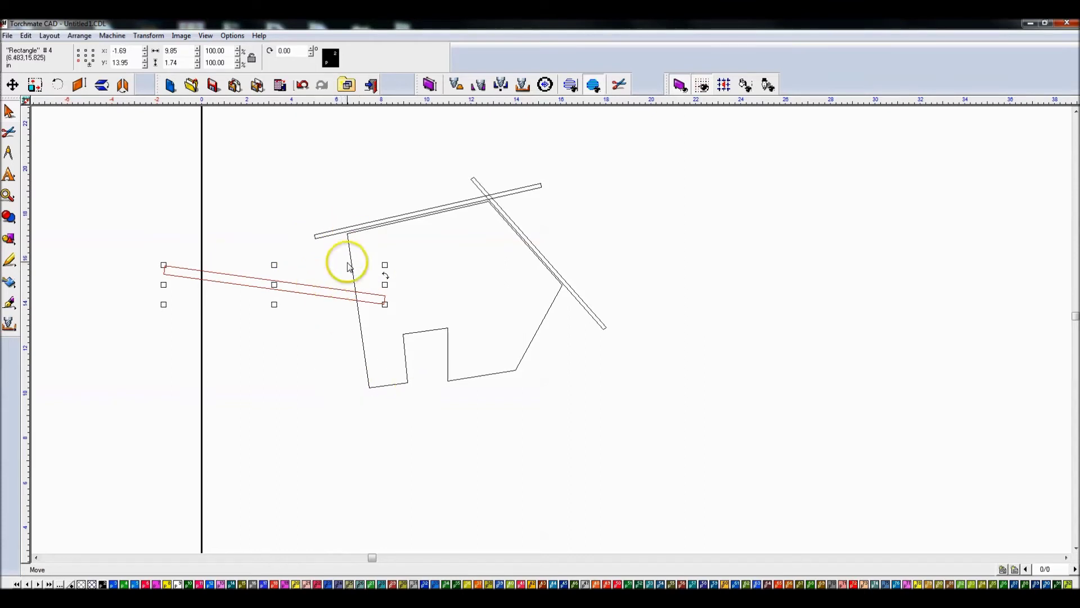
mouse_move(275, 283)
mouse_down()
mouse_move(332, 290)
mouse_move(272, 284)
mouse_move(431, 256)
mouse_move(480, 285)
mouse_move(448, 250)
mouse_move(458, 340)
mouse_move(480, 332)
mouse_move(461, 357)
mouse_move(456, 323)
mouse_move(491, 321)
mouse_move(432, 378)
mouse_move(286, 288)
mouse_move(206, 202)
mouse_up()
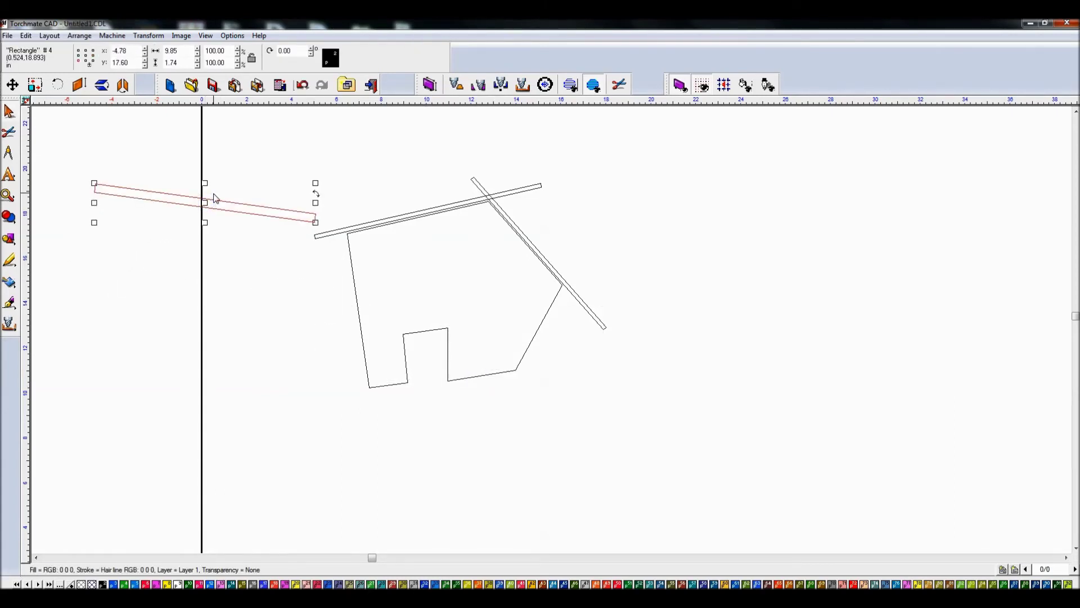
key(Delete)
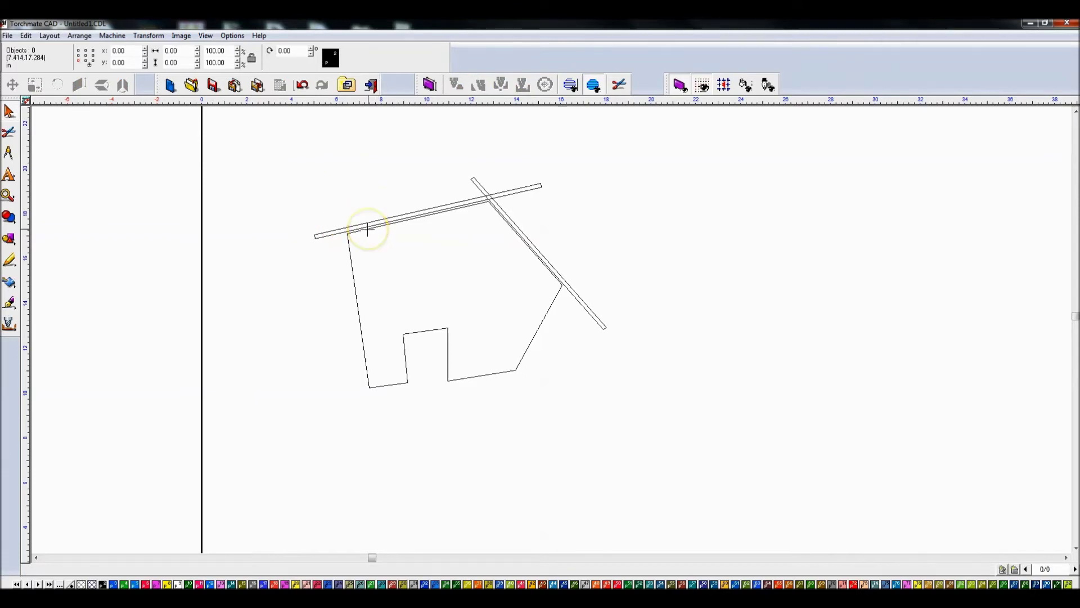
- In the polygon's node editing, change the start point setting at the upper left node so the path runs down the left edge
key(F10)
click(349, 228)
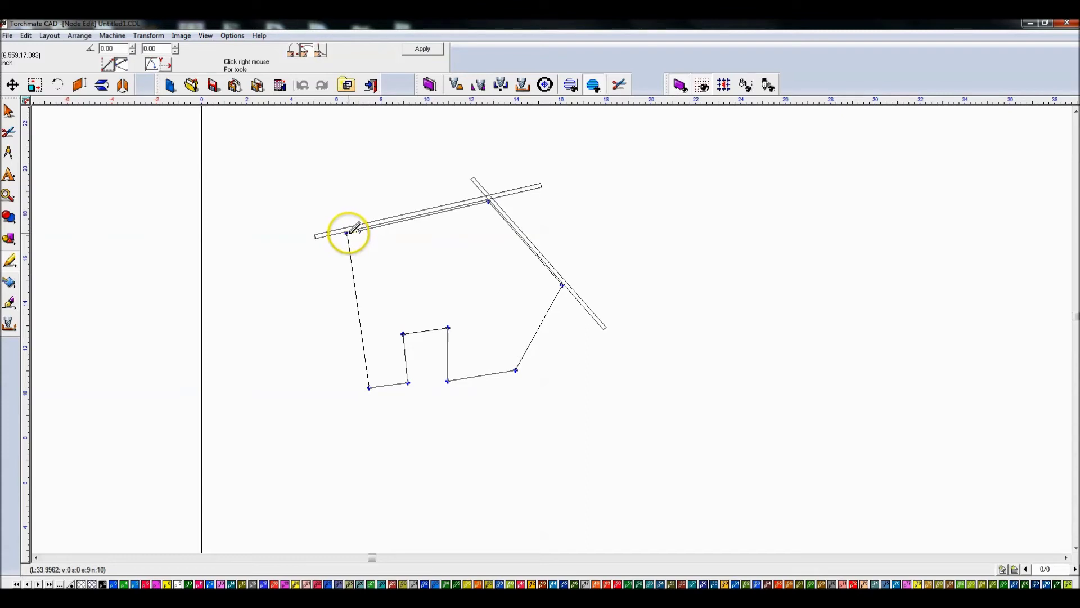
right_click(348, 231)
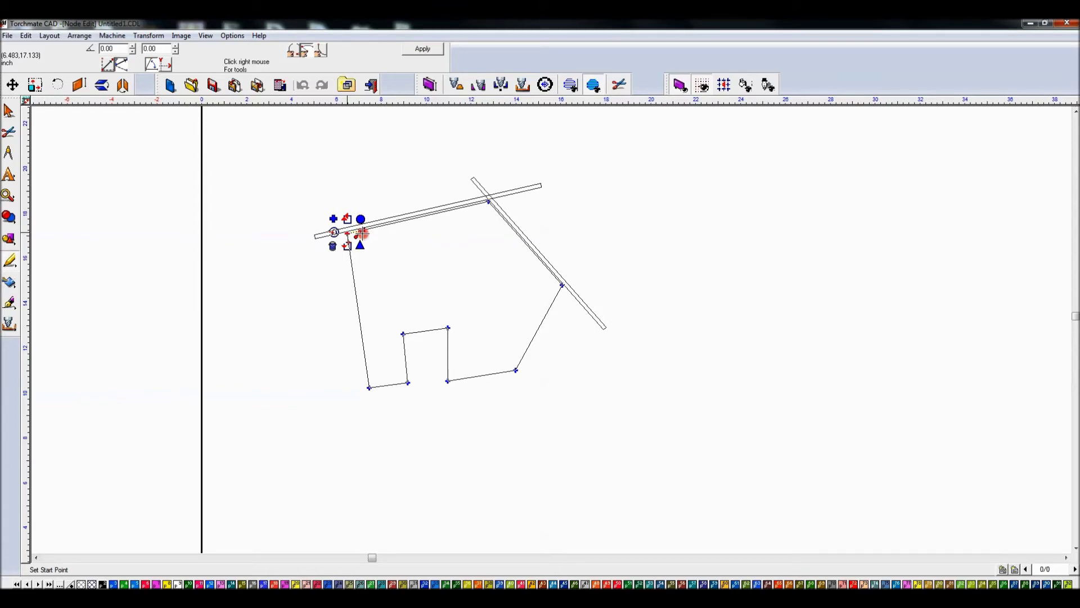
click(362, 233)
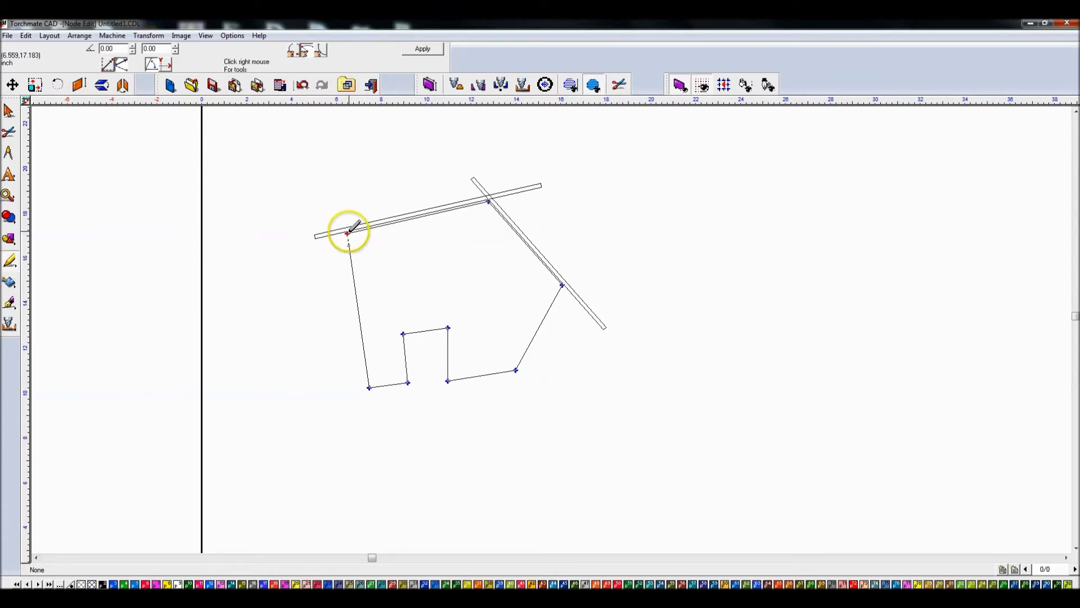
- Read the angle of the polygon's left edge between the upper left and lower left nodes
click(347, 232)
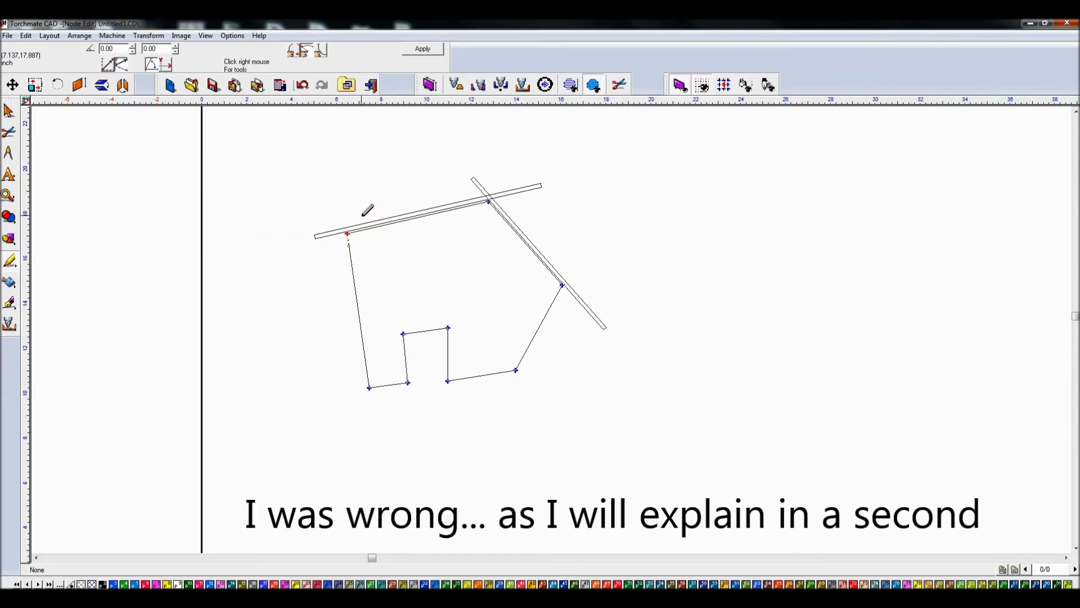
click(369, 387)
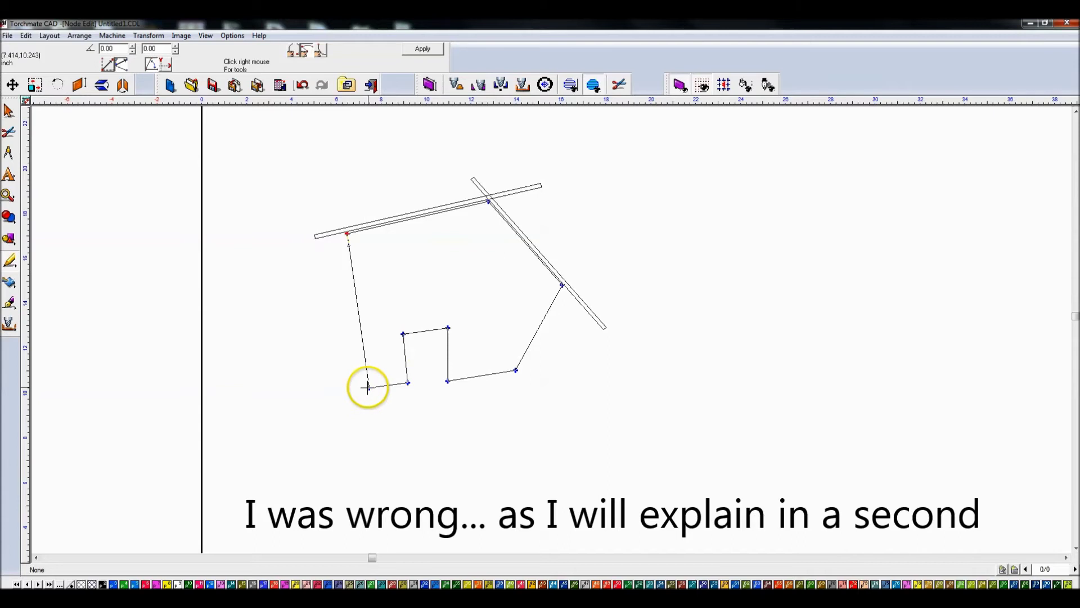
click(118, 49)
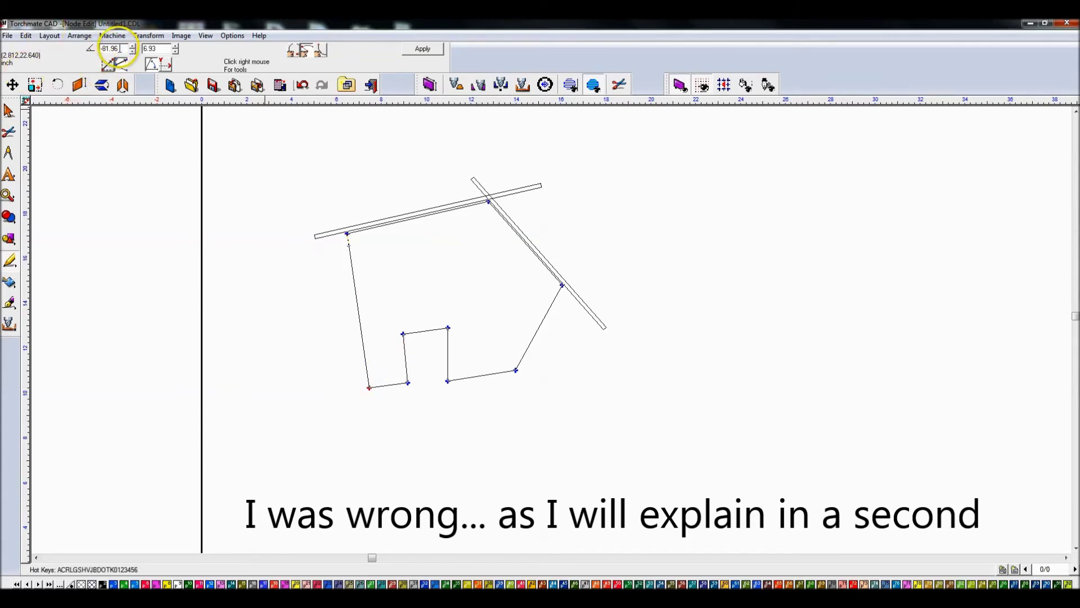
click(9, 111)
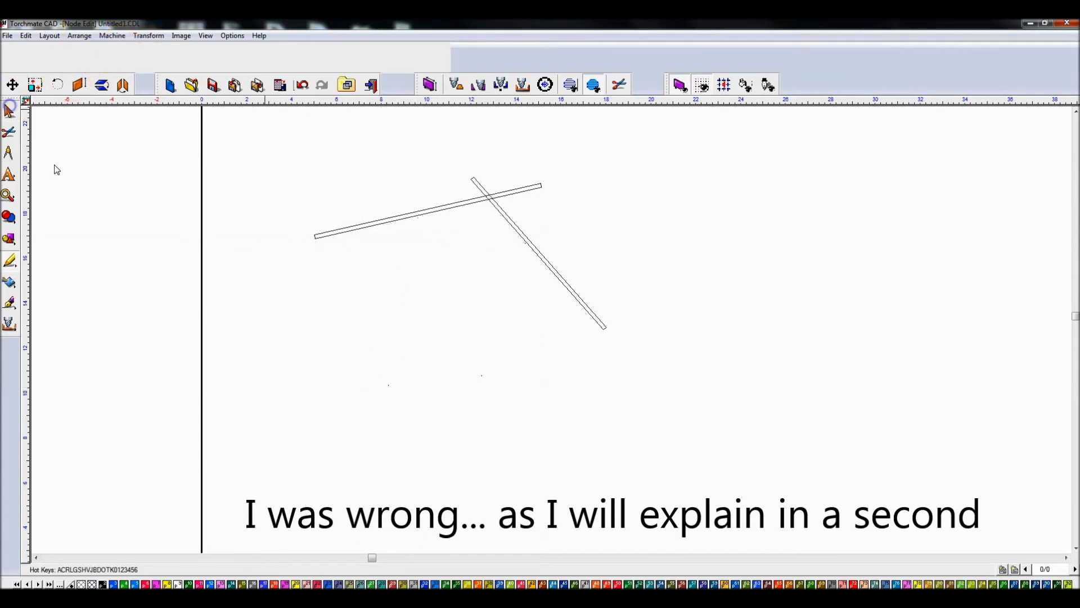
- Draw a thin rectangle about 11.14 by 0.20 in, rotated to -81.96 degrees, and place it beside the polygon's left edge
click(28, 243)
click(93, 247)
drag(209, 206, 459, 208)
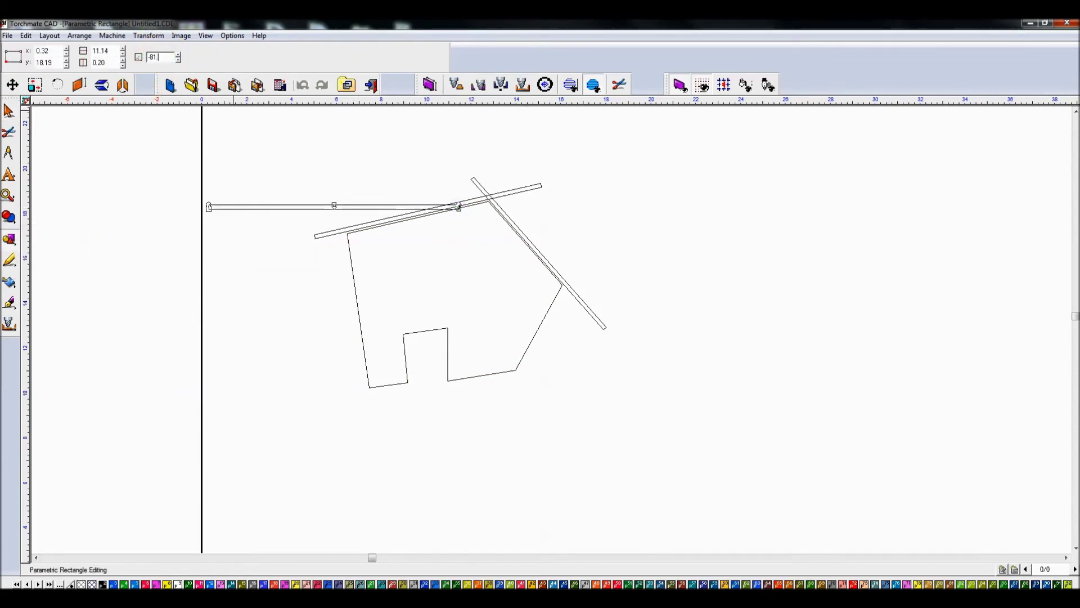
text(-81.96)
key(Return)
click(9, 111)
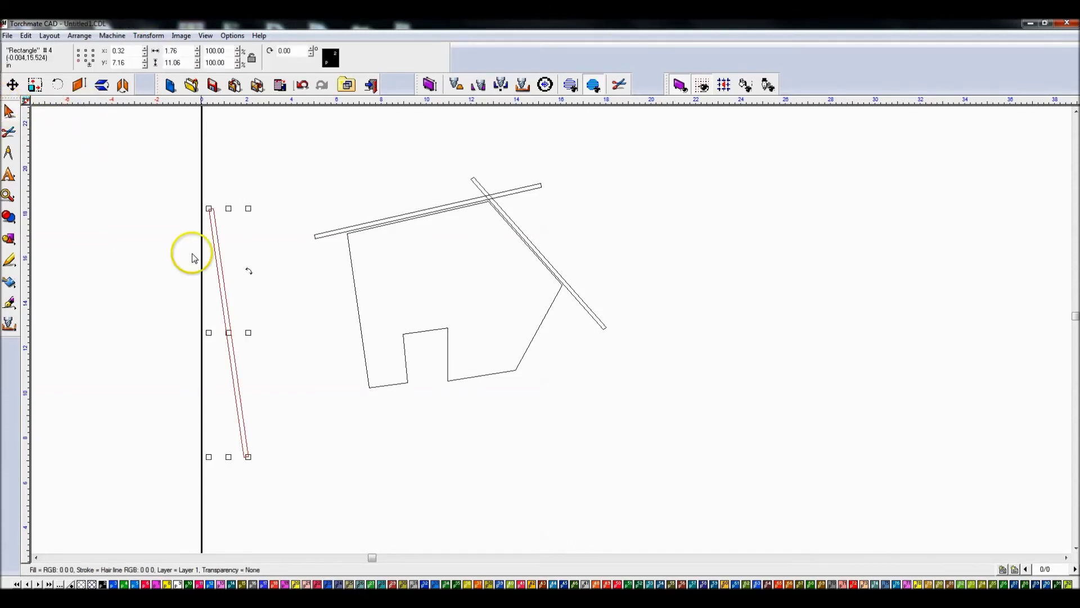
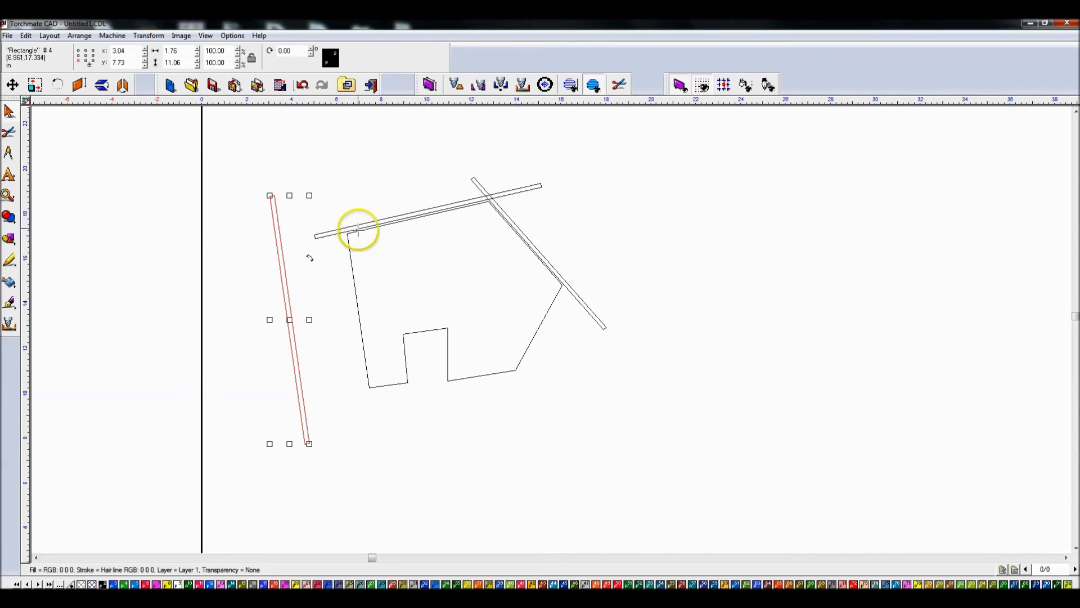
- Reopen the polygon for node editing and switch the path direction at the upper left node back along the sloped top edge
click(362, 229)
key(Delete)
key(ctrl+z)
scroll(349, 241, up, 4)
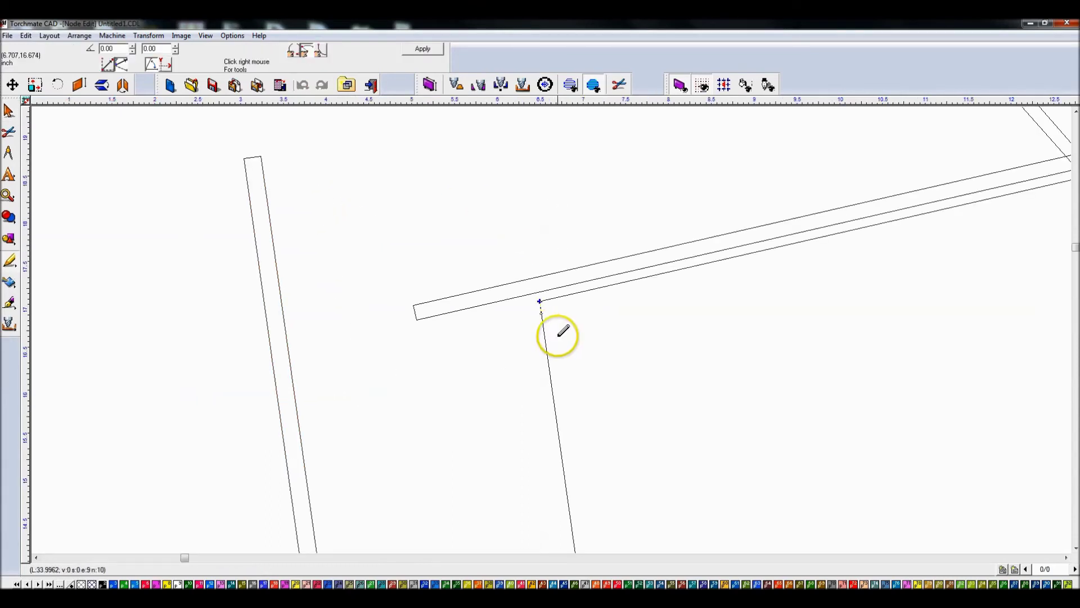
right_click(539, 300)
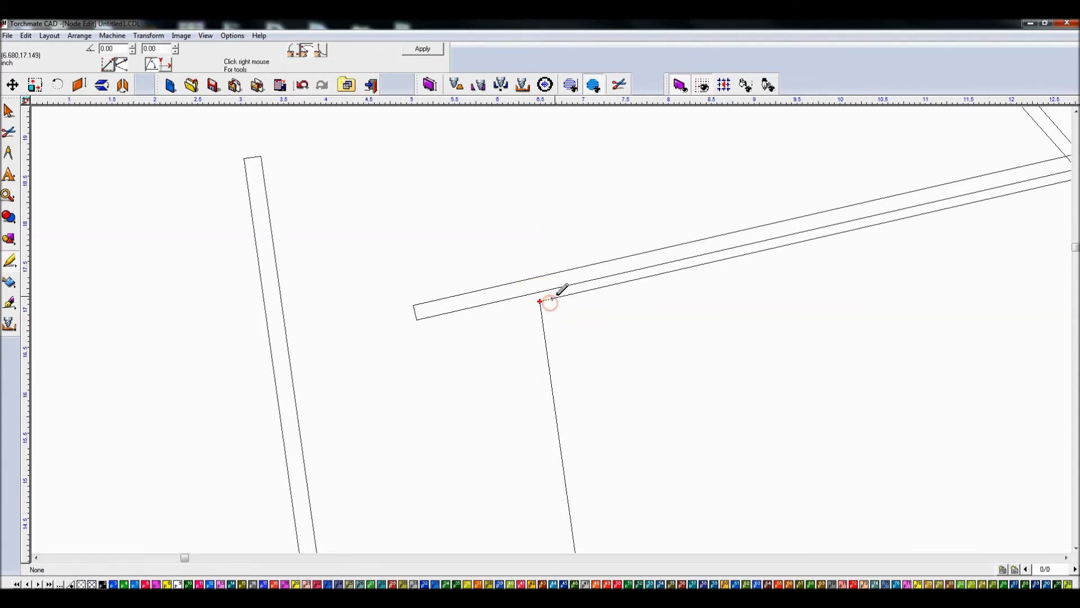
- Read the angle of the polygon's lower right edge between the rightmost and lower right nodes
scroll(591, 292, down, 5)
scroll(646, 321, up, 3)
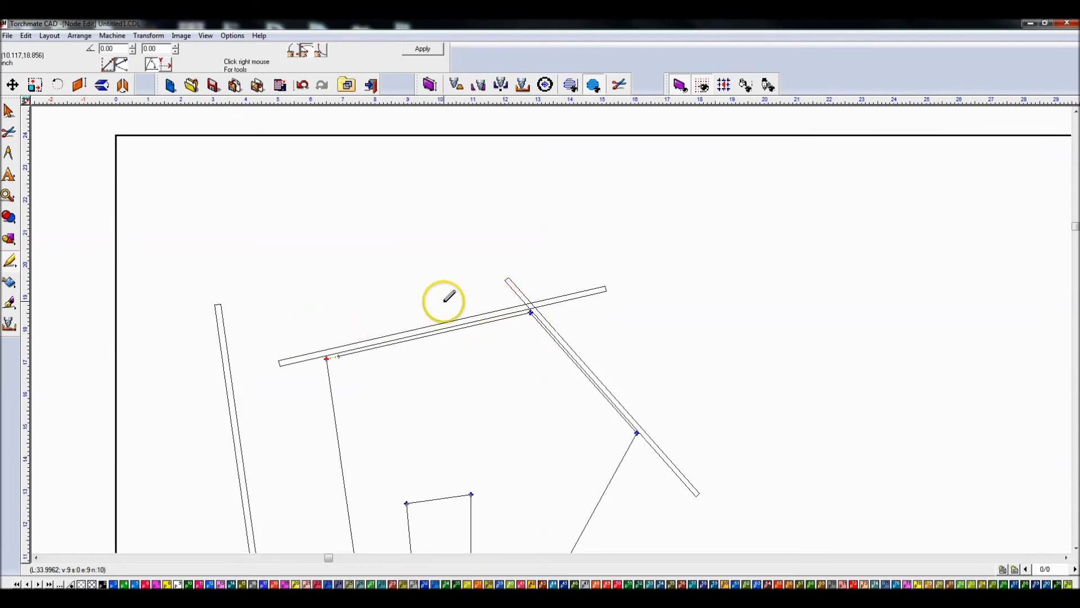
scroll(552, 330, down, 2)
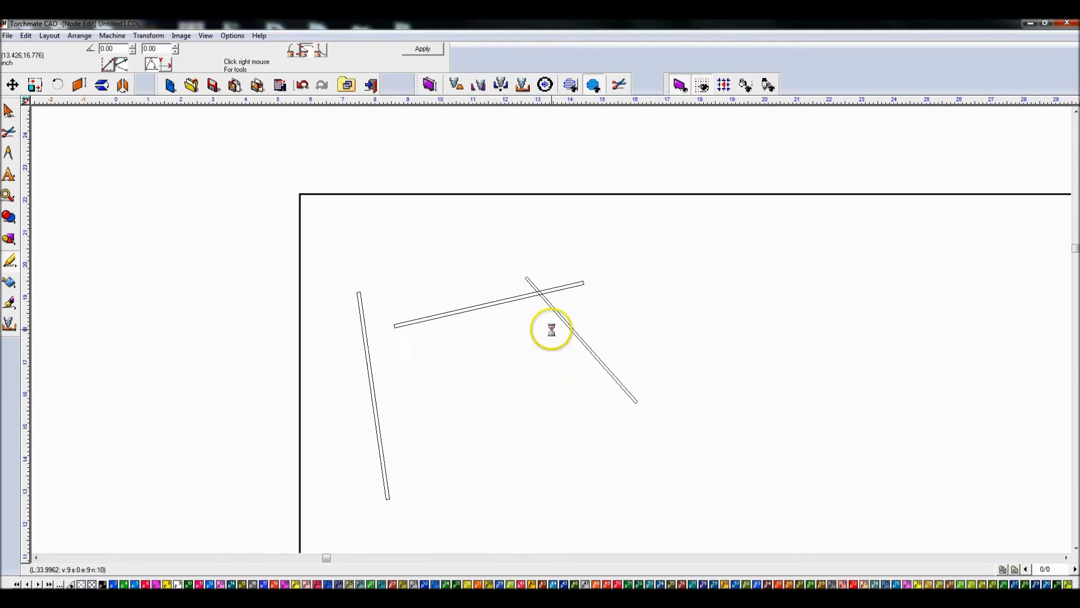
click(540, 361)
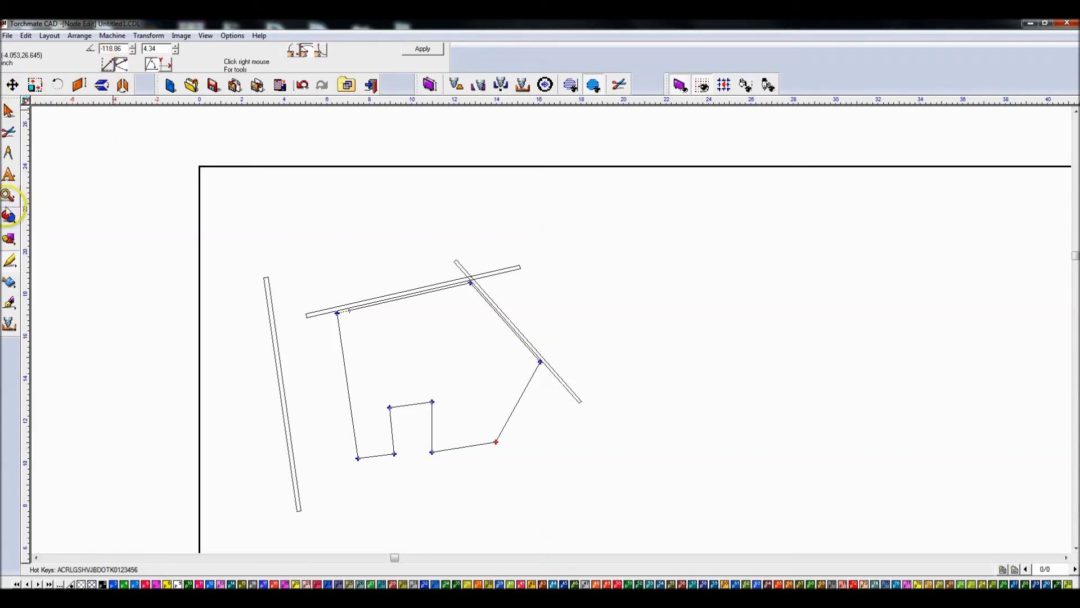
- Draw a thin rectangle about 9.21 by 0.13 in above the polygon and set its rotation to -118.86 degrees
click(9, 239)
click(86, 244)
drag(229, 189, 425, 190)
click(164, 58)
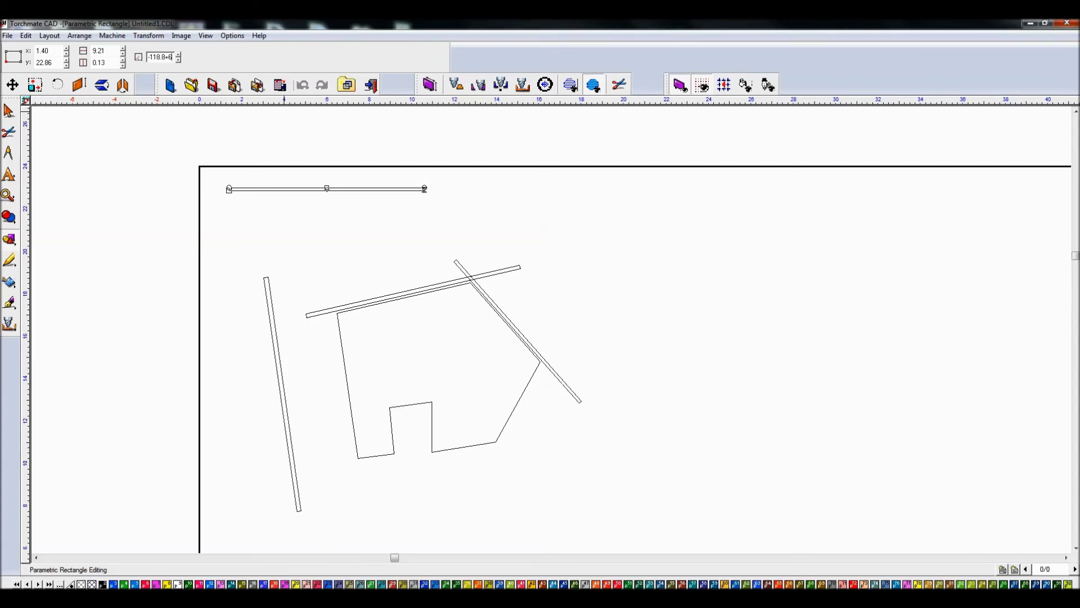
text(-118.86)
key(Return)
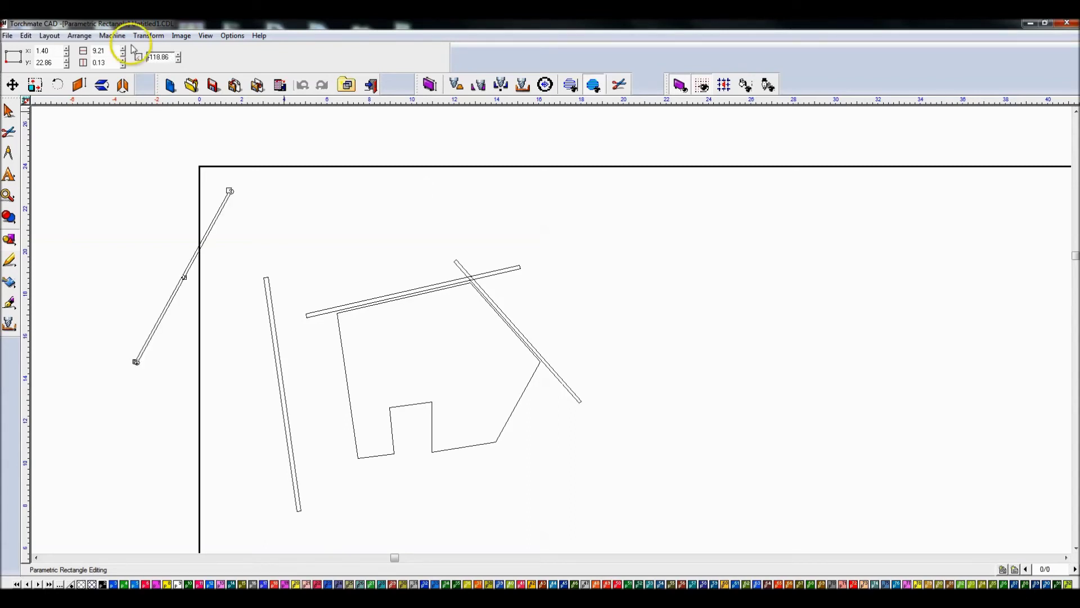
- Move the rotated thin rectangle so it lies along the polygon's lower right edge
click(10, 110)
click(180, 278)
drag(181, 277, 517, 409)
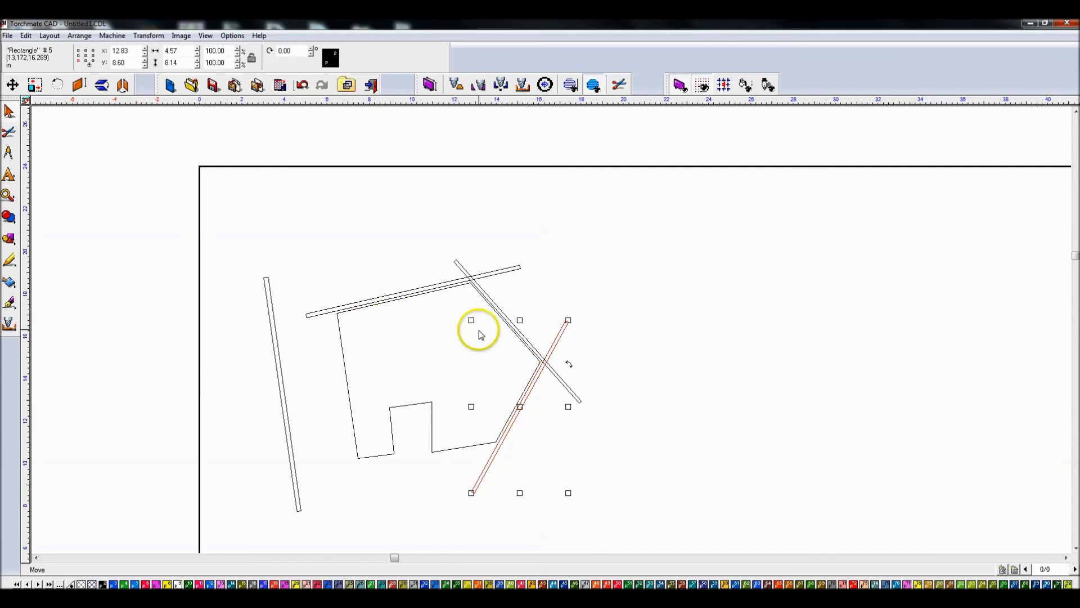
- Reopen the polygon for node editing and switch the path direction at the upper left node to run down the left edge
click(370, 326)
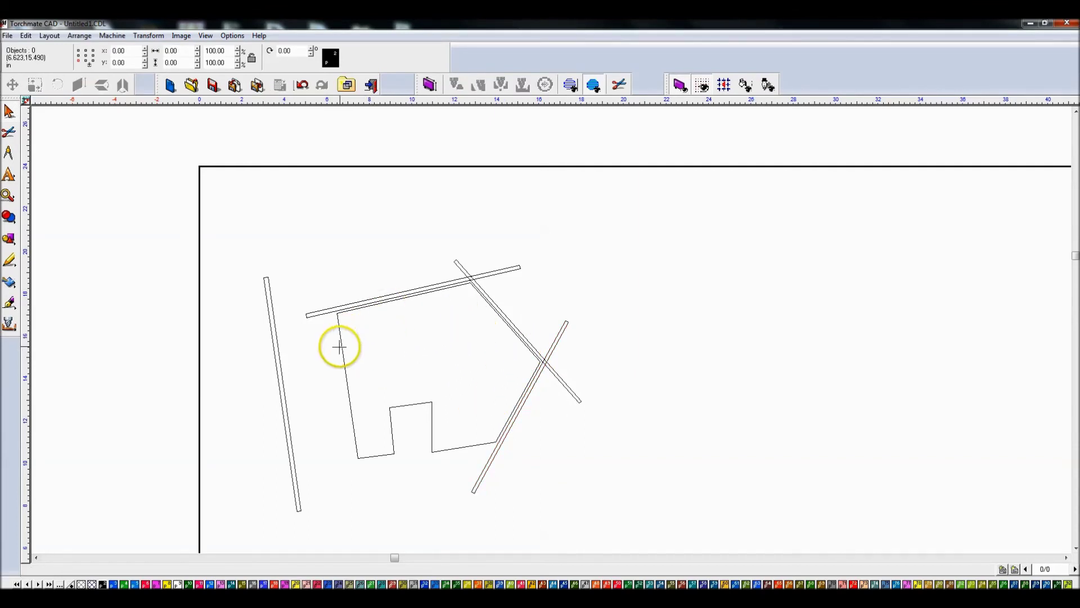
double_click(346, 374)
scroll(342, 311, up, 5)
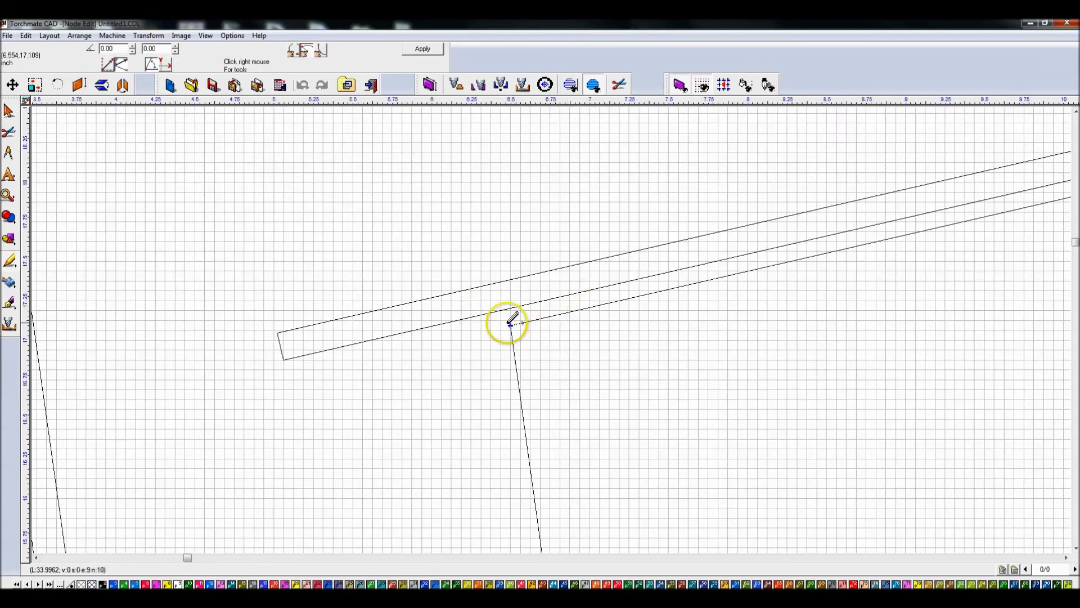
scroll(510, 324, down, 3)
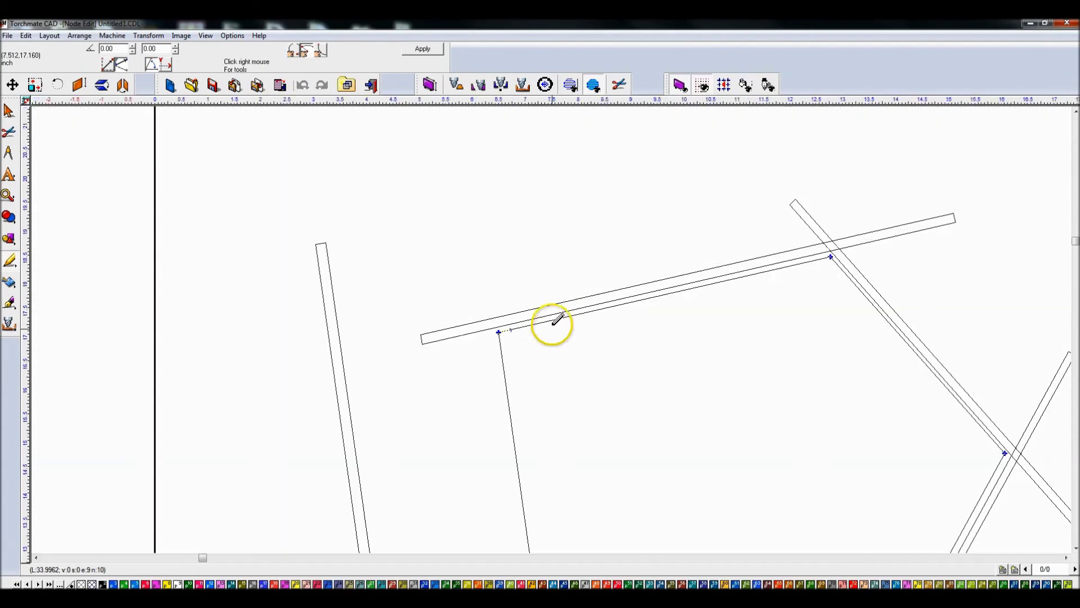
right_click(498, 332)
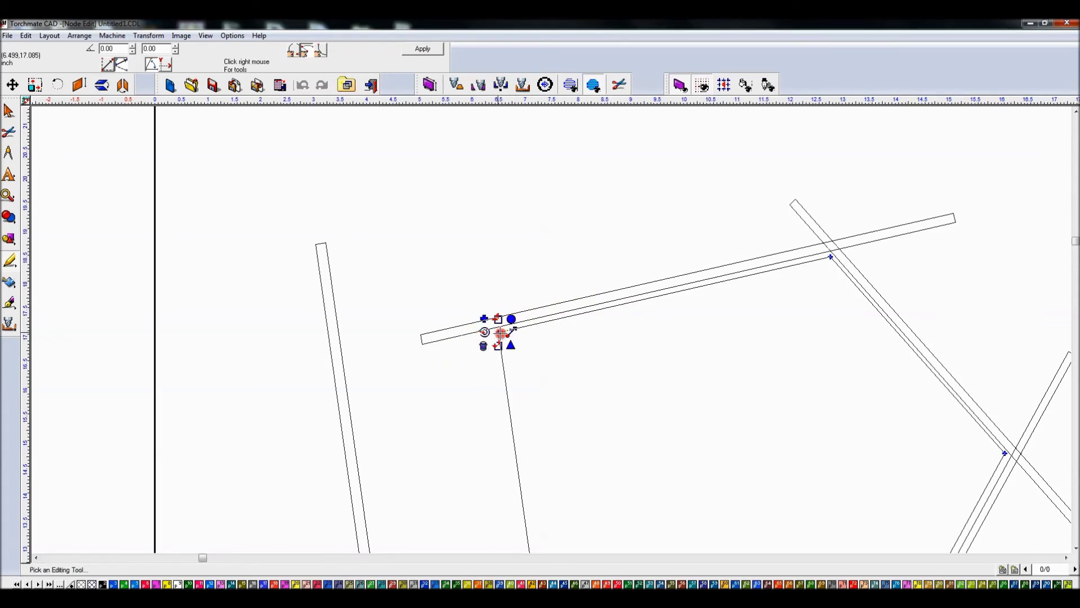
click(510, 333)
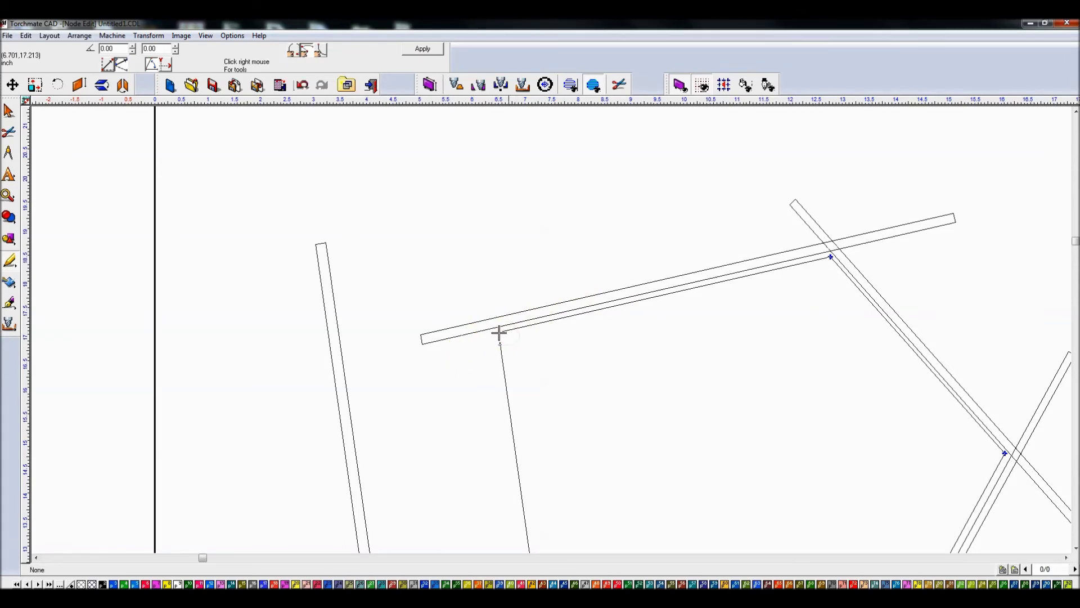
- Read the angle of the notch's top edge at its upper right node
scroll(513, 335, down, 3)
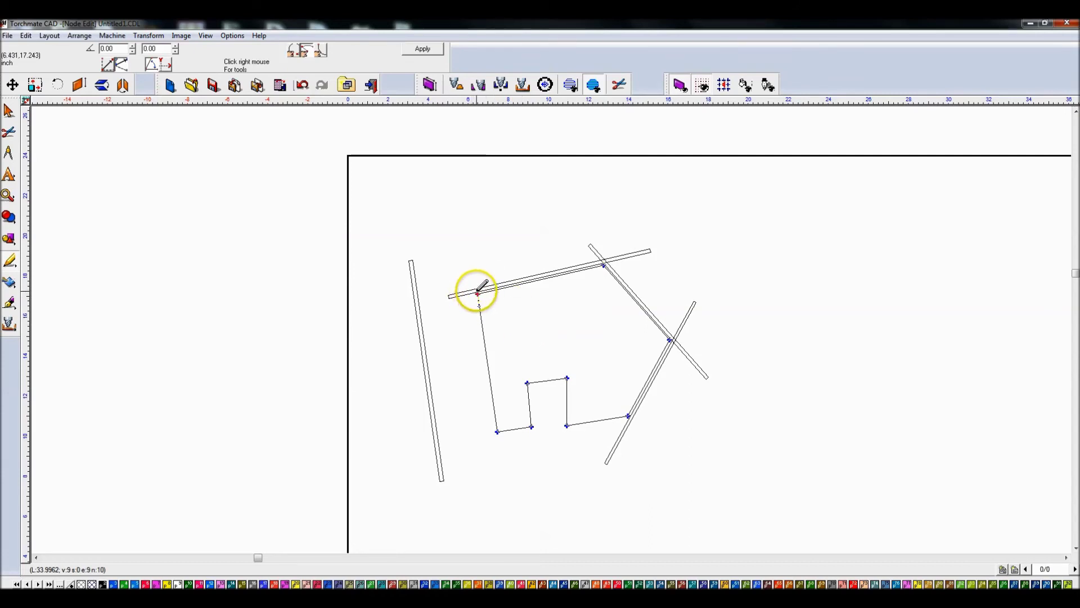
click(496, 432)
mouse_move(554, 376)
mouse_down()
mouse_move(562, 369)
mouse_move(538, 378)
mouse_move(482, 304)
mouse_up()
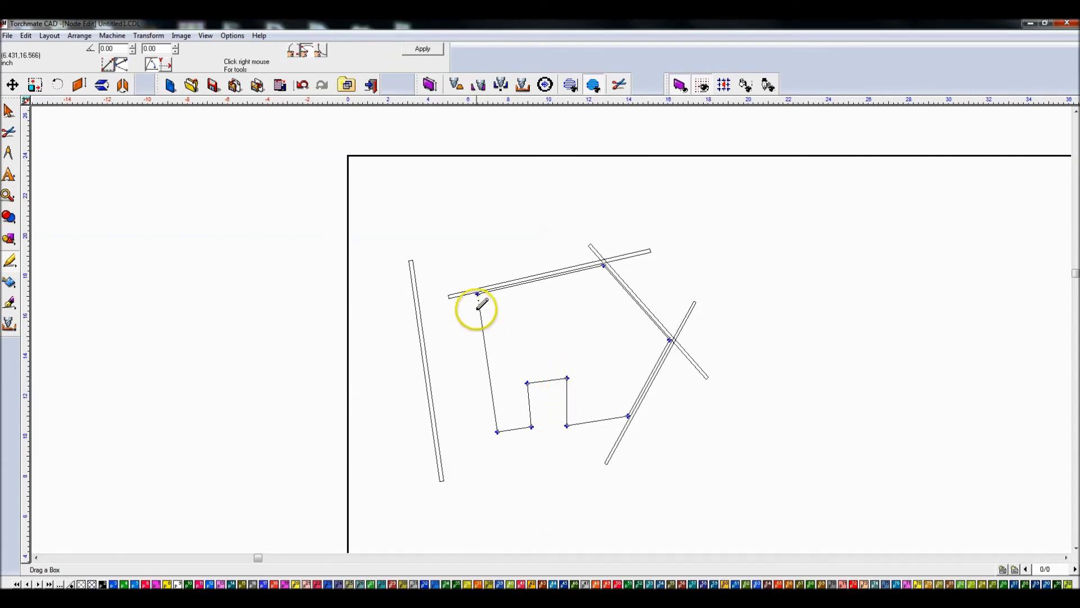
click(568, 379)
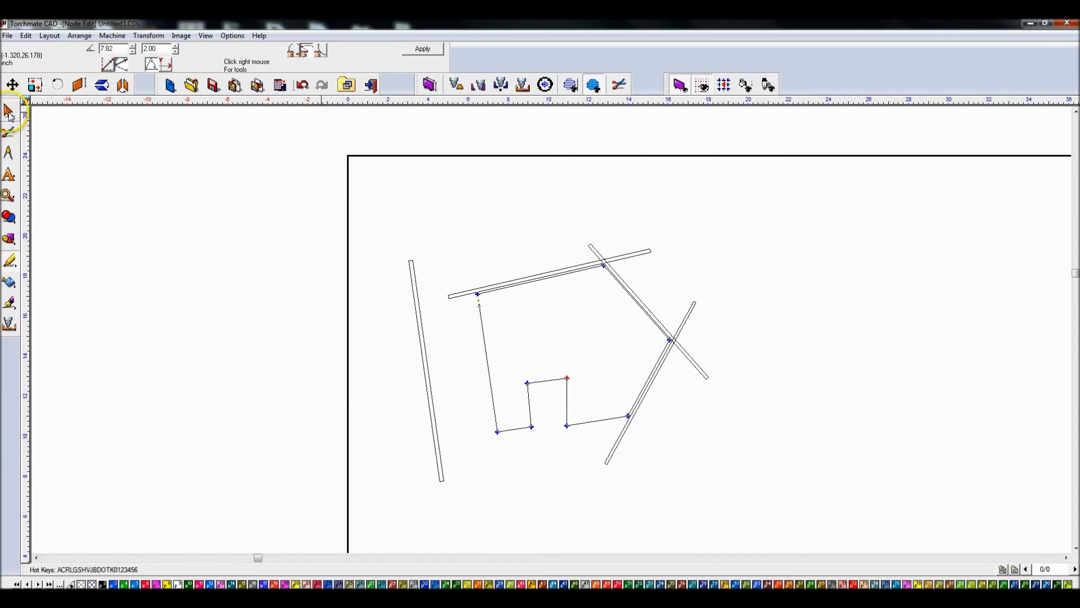
- Draw a thin rectangle about 8.26 by 0.31 in above the polygon and set its rotation to 7.82 degrees
click(7, 241)
click(85, 241)
drag(312, 240, 477, 236)
double_click(169, 58)
text(7.82)
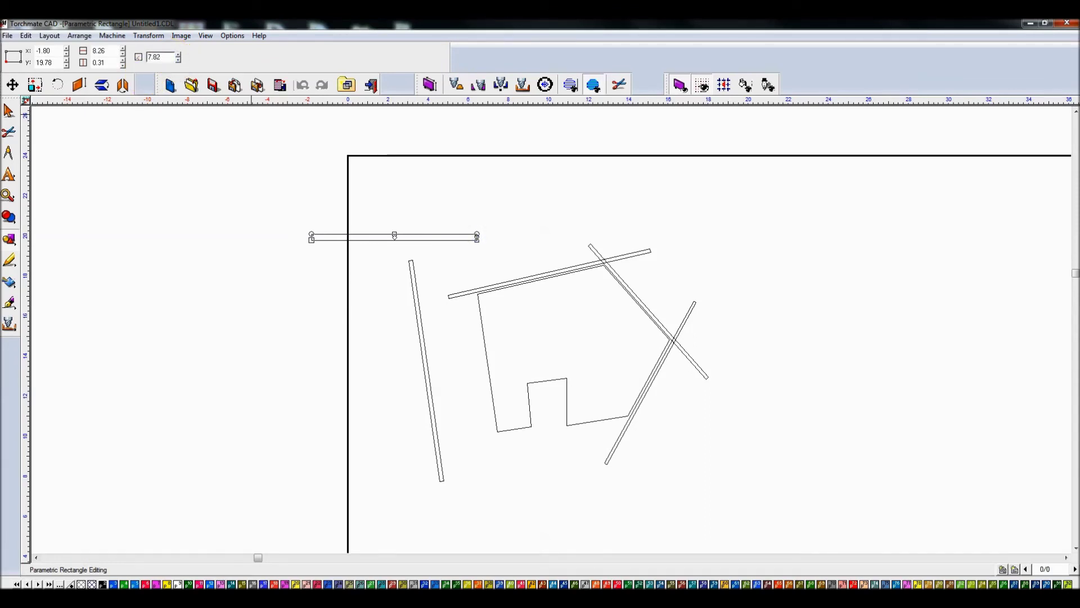
key(Return)
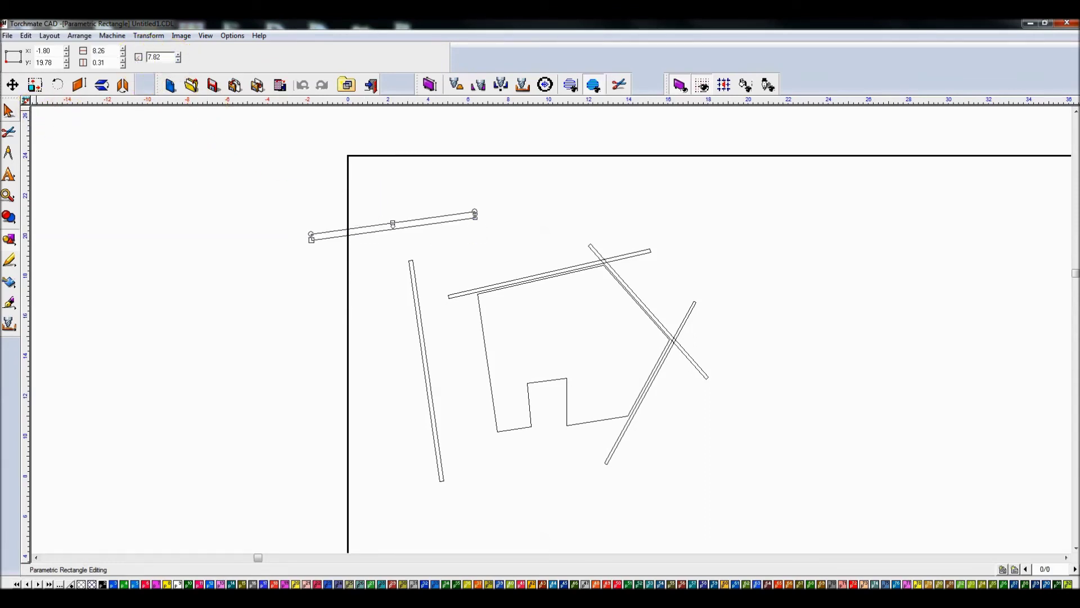
- Lay the rotated thin rectangle along the top edge of the polygon's notch for comparison and delete it
key(Escape)
drag(390, 222, 548, 376)
click(564, 339)
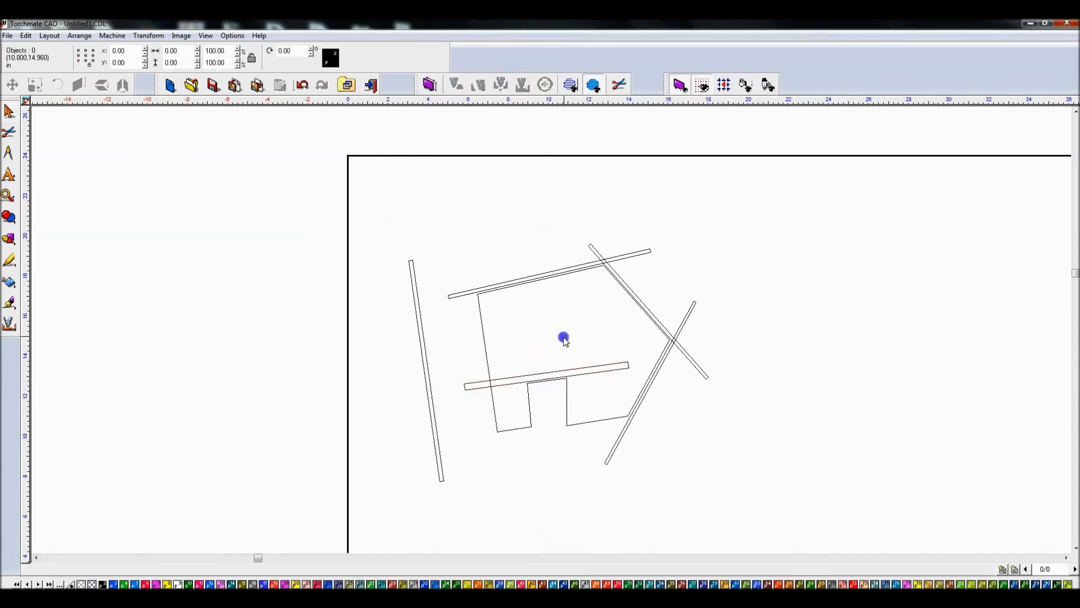
click(562, 366)
key(Delete)
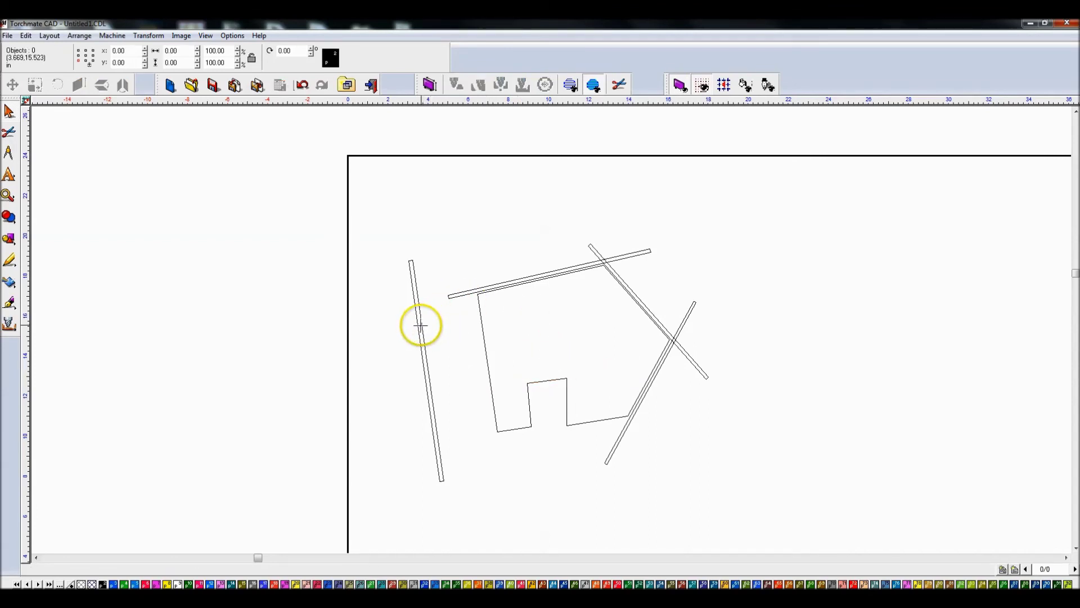
- Reopen the polygon for node editing and switch the path direction at the upper left node back along the sloped top edge
click(477, 298)
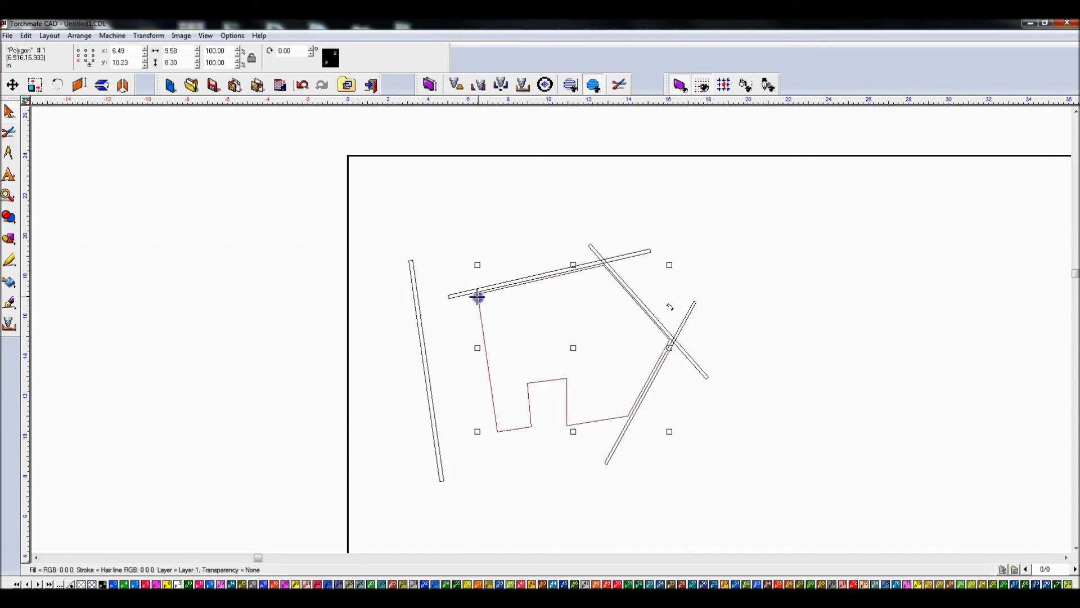
double_click(478, 298)
scroll(550, 326, up, 5)
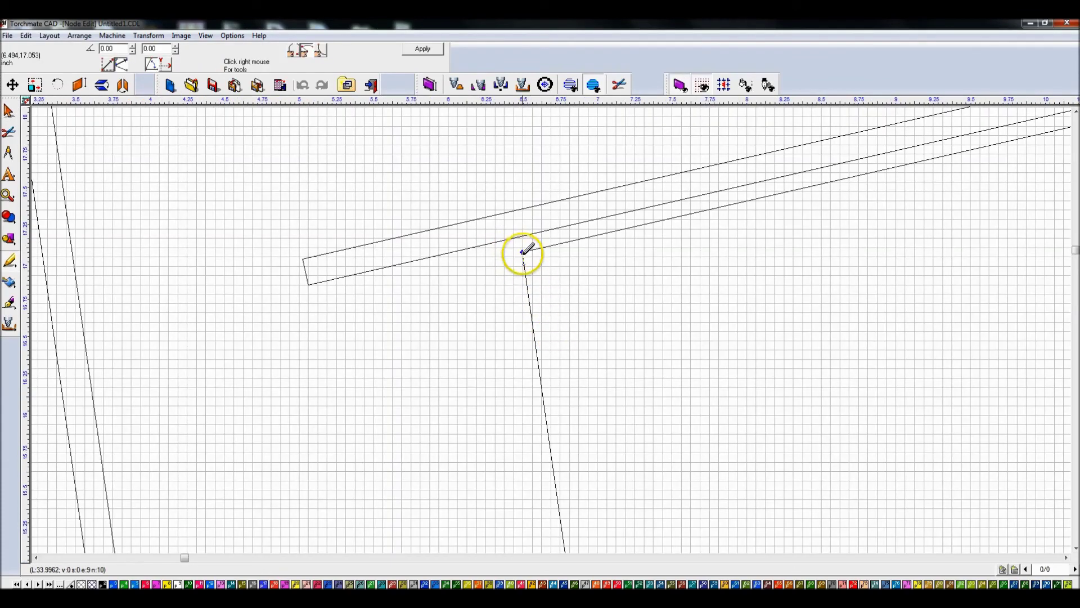
scroll(523, 251, down, 5)
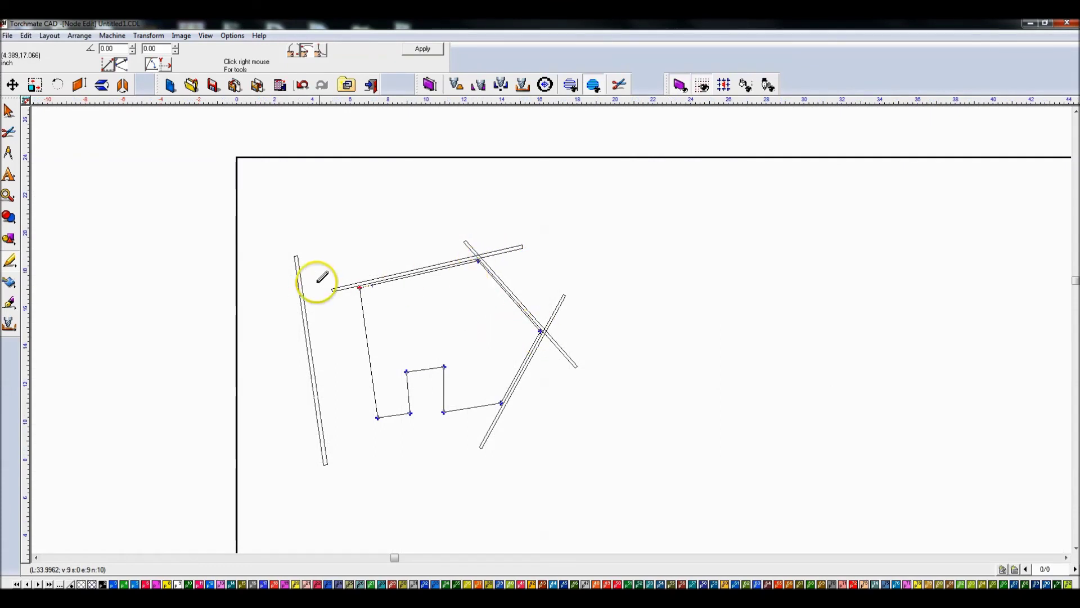
- Read the angles of the polygon's lower right and upper right edges by checking the nodes at their ends
click(359, 287)
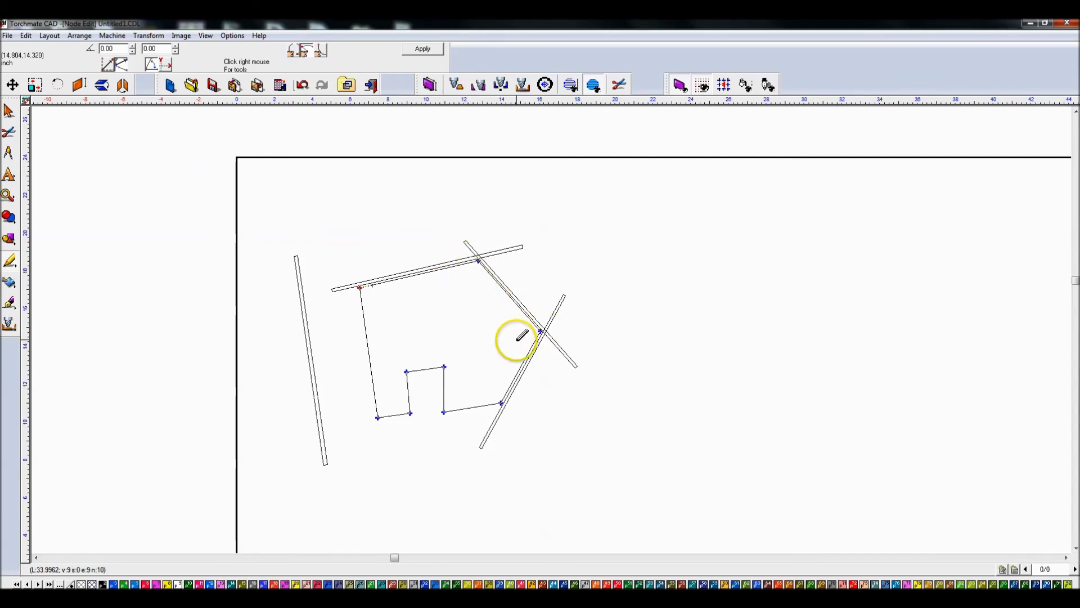
click(501, 403)
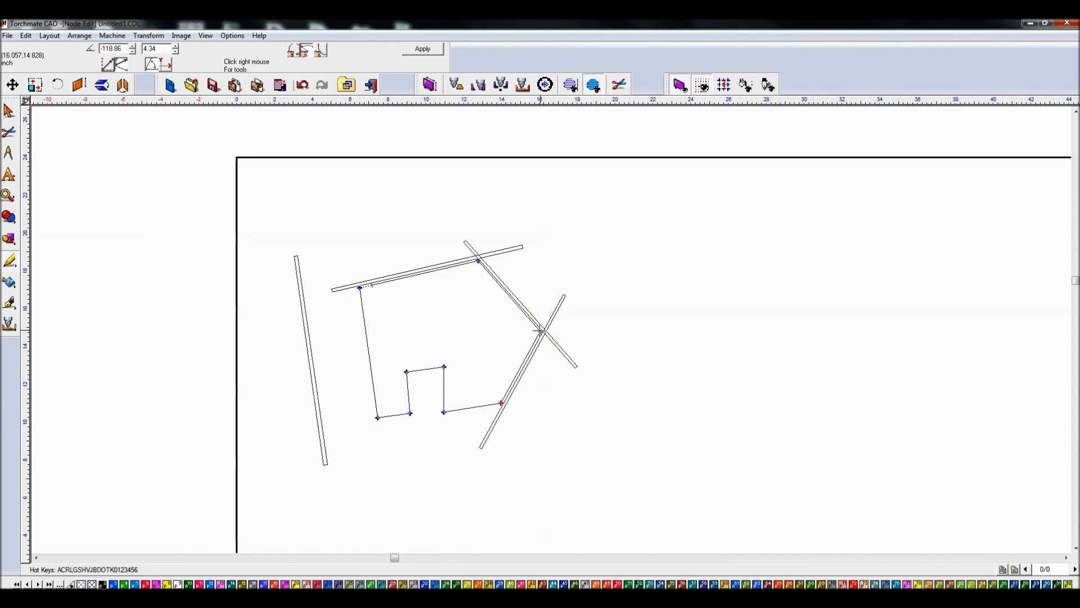
click(542, 329)
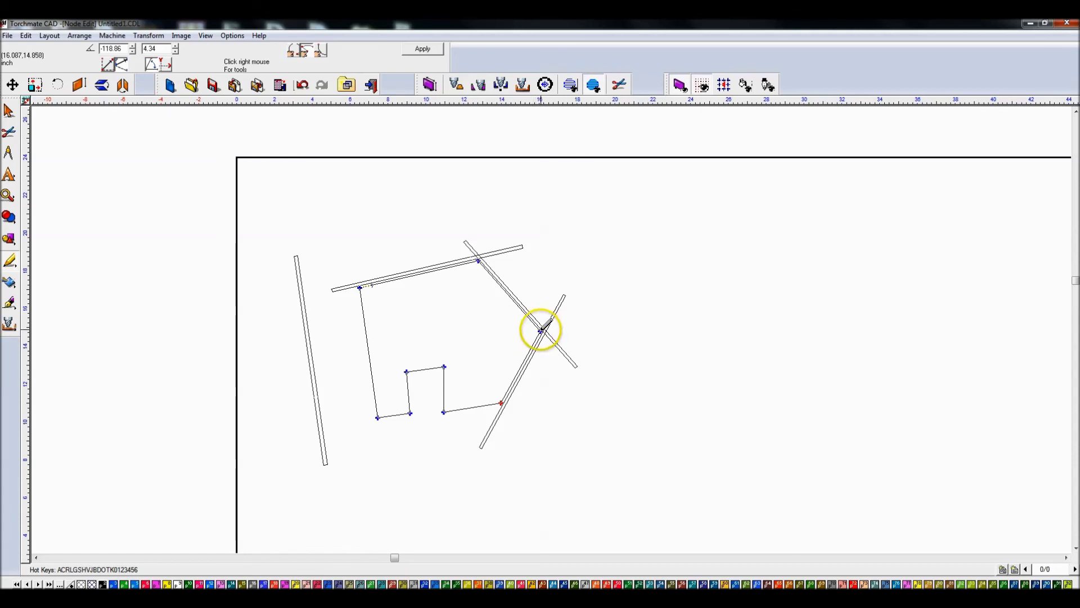
click(478, 260)
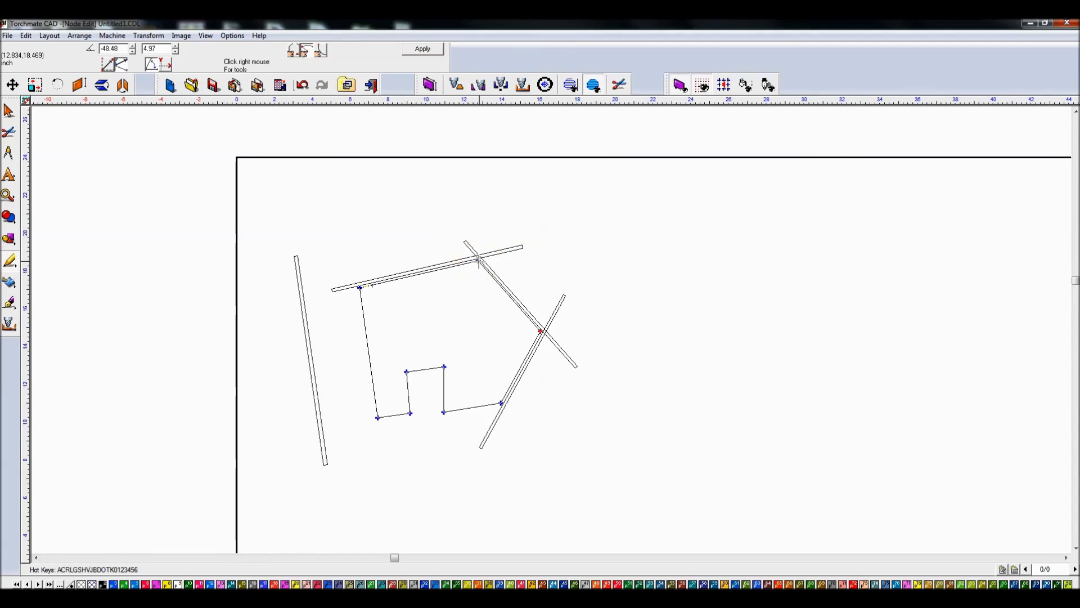
drag(403, 252, 420, 246)
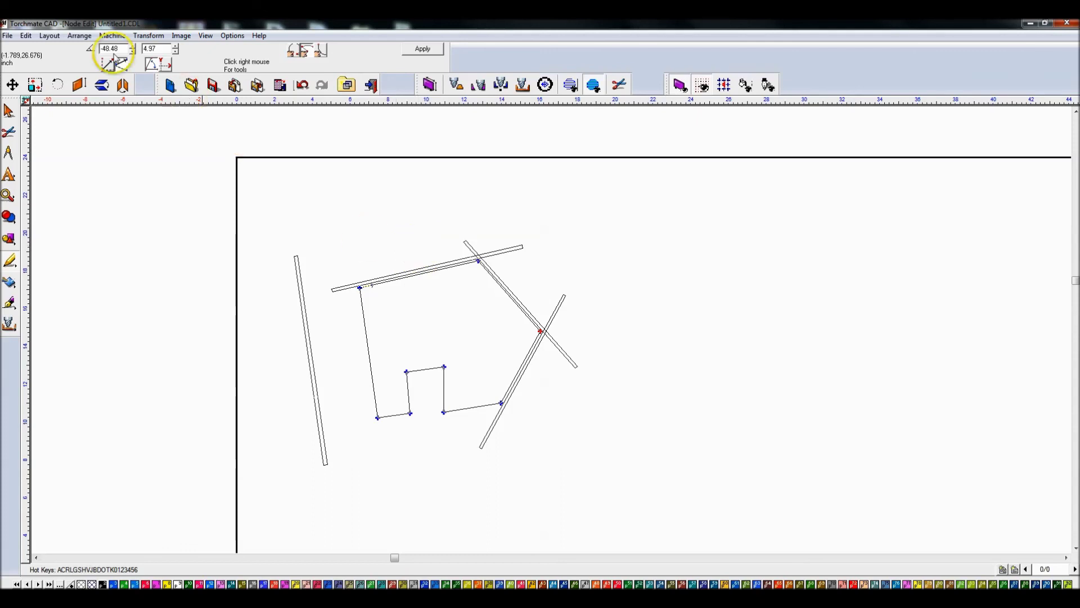
click(80, 36)
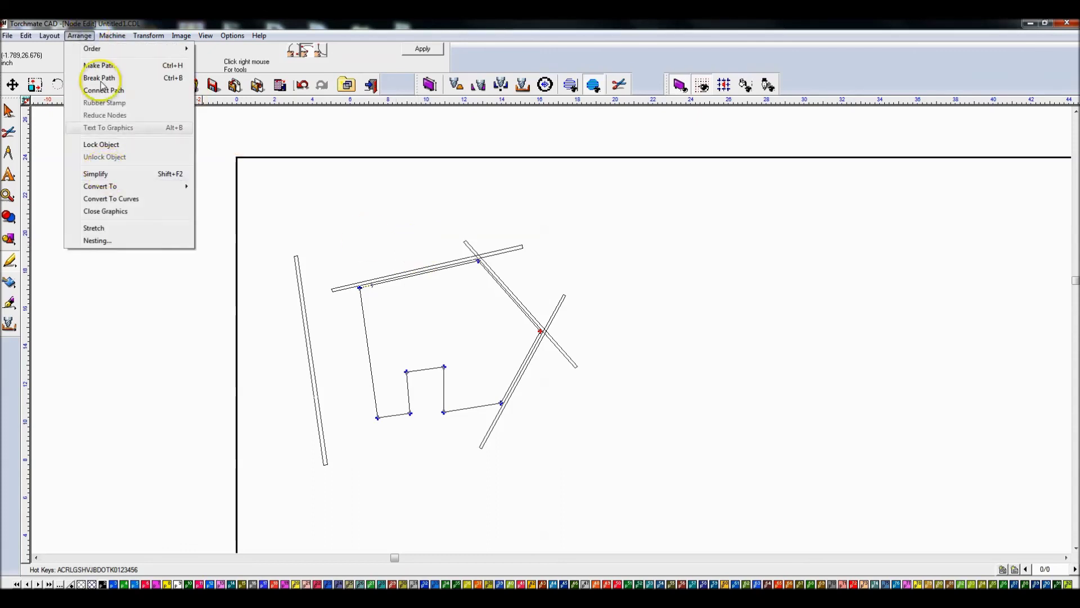
click(89, 35)
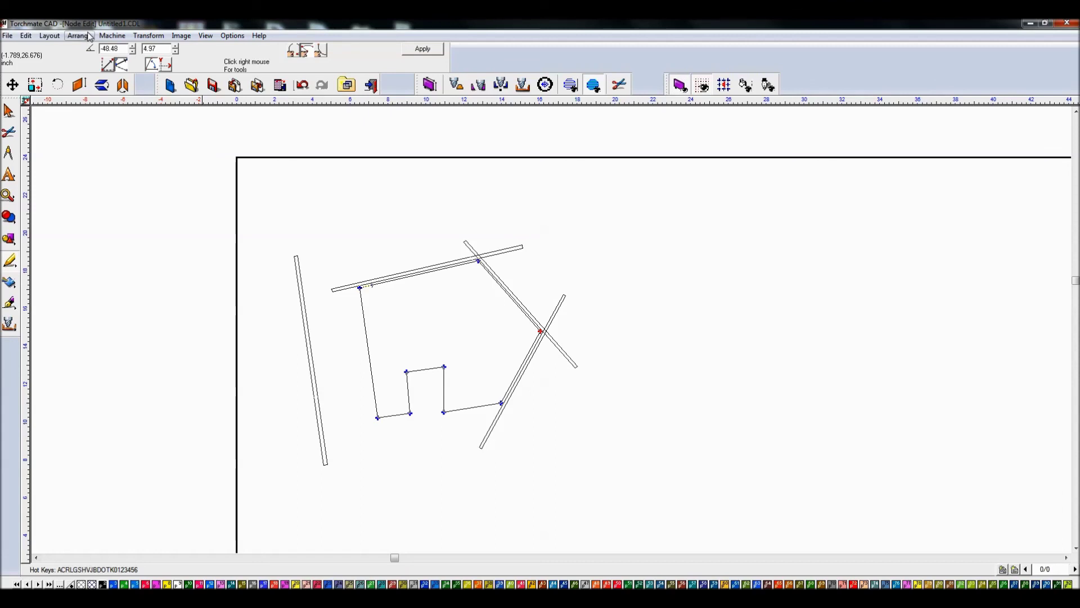
- Leave node editing and place the circular protractor graphic, about 6.99 by 7.00 in, in the empty area right of the polygon
key(Escape)
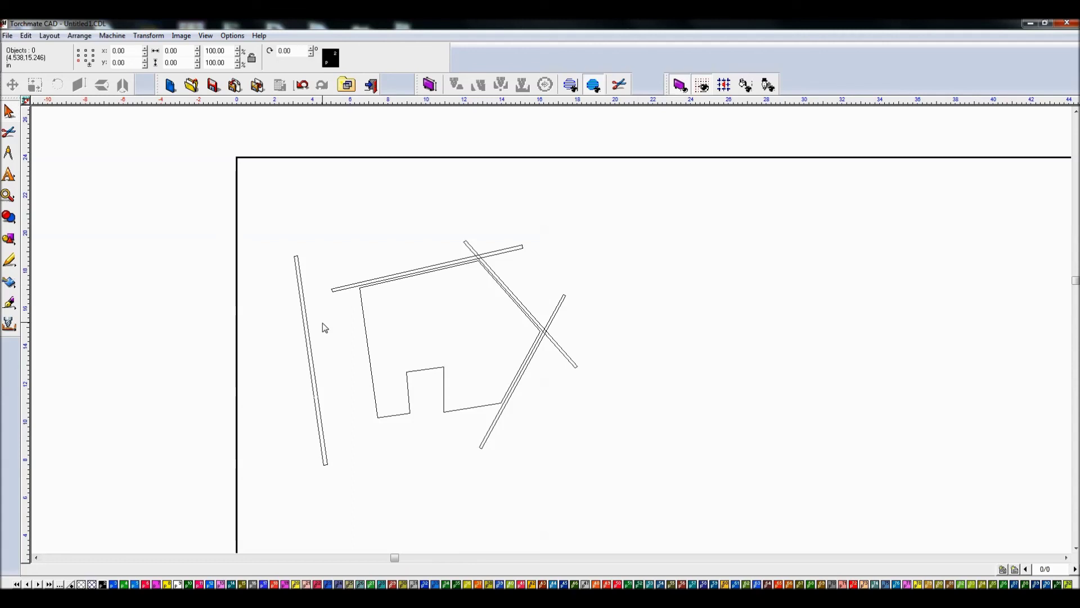
click(779, 270)
click(695, 269)
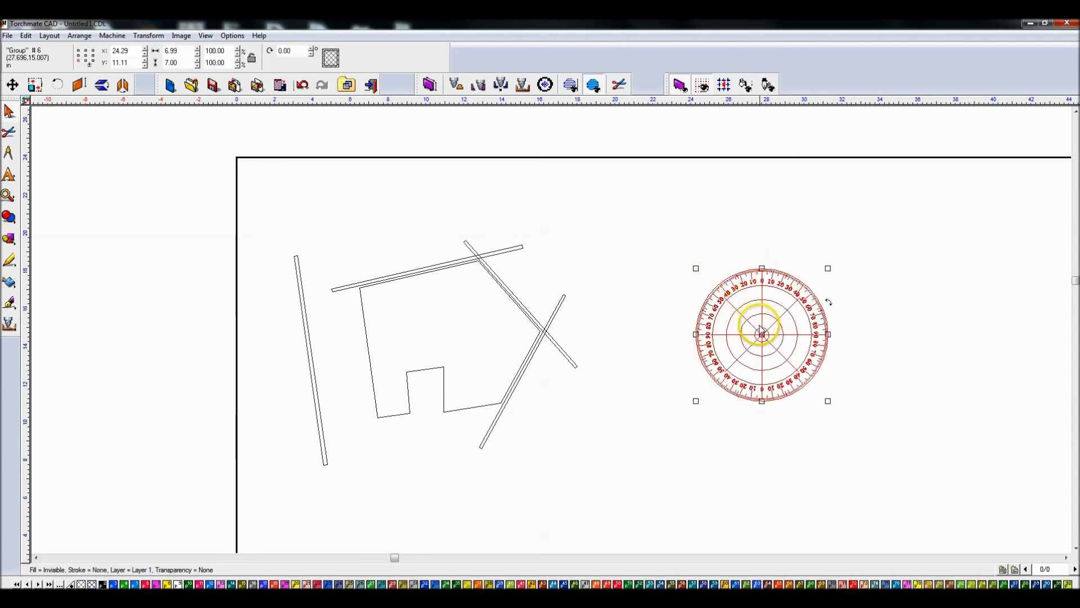